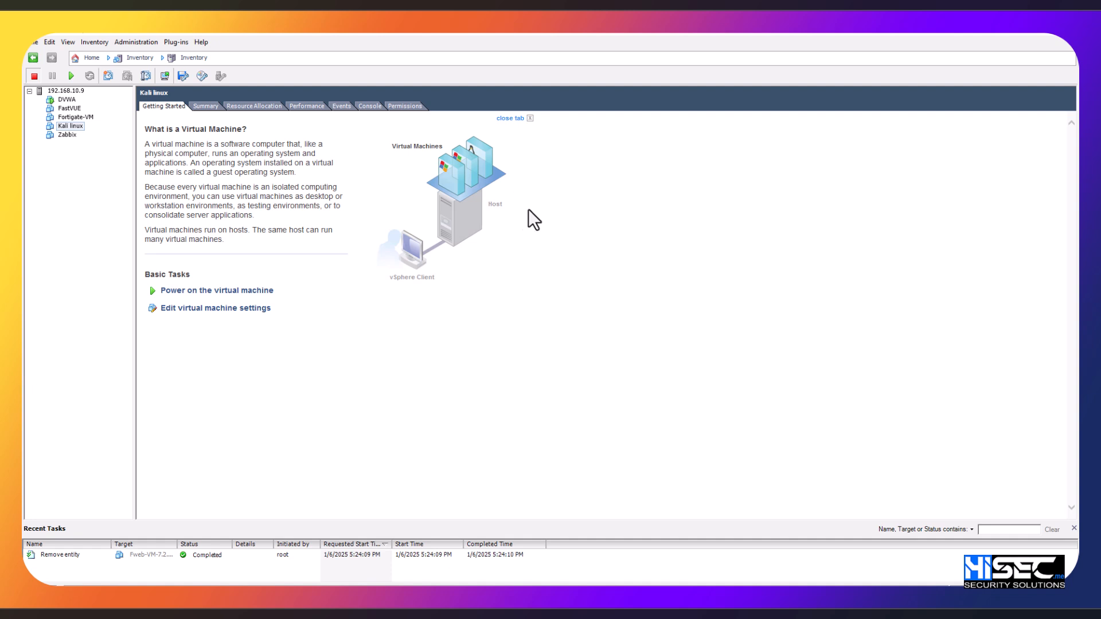
Step: Extract FWB_VM-64bit-v7.2.10-build0409-FORTINET.out.ovf.zip in File Explorer and open the extracted image-ovf-64 folder
click(246, 597)
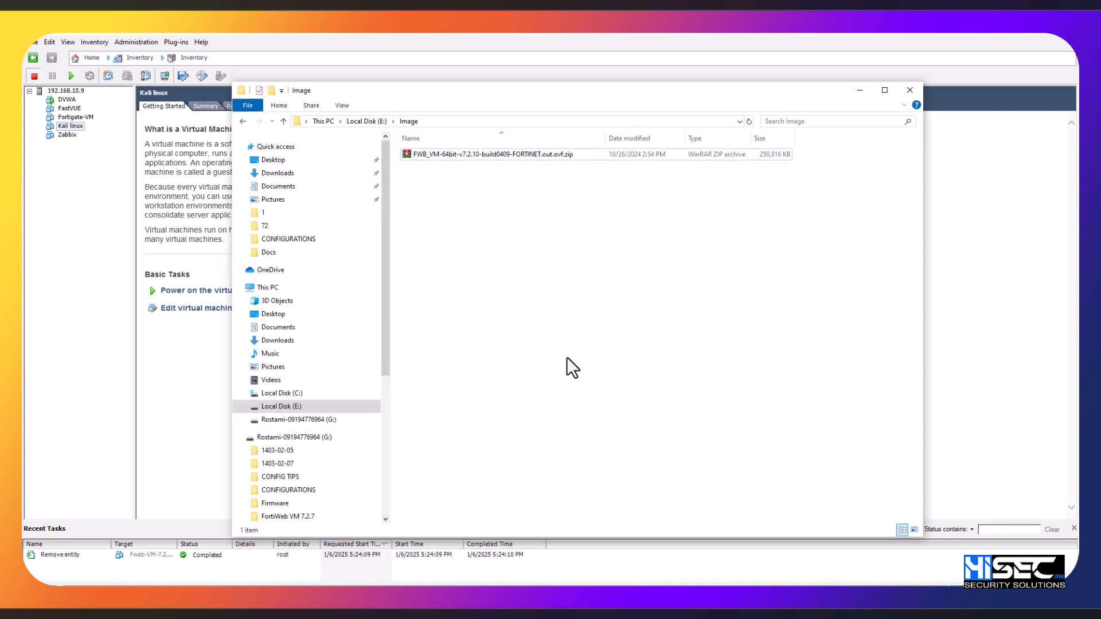
click(504, 156)
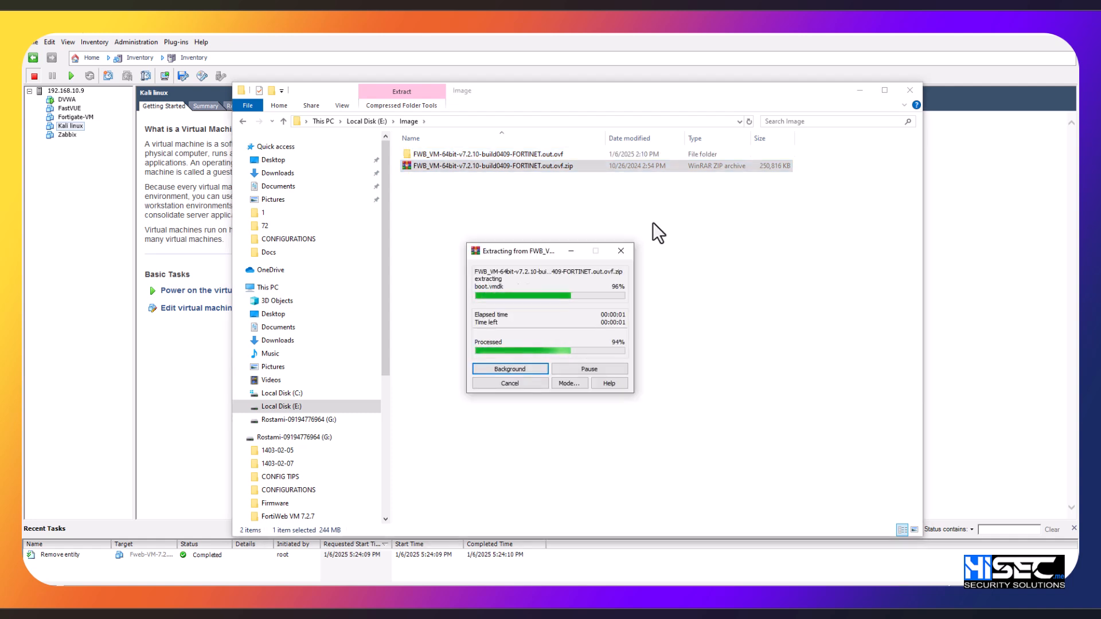
double_click(552, 155)
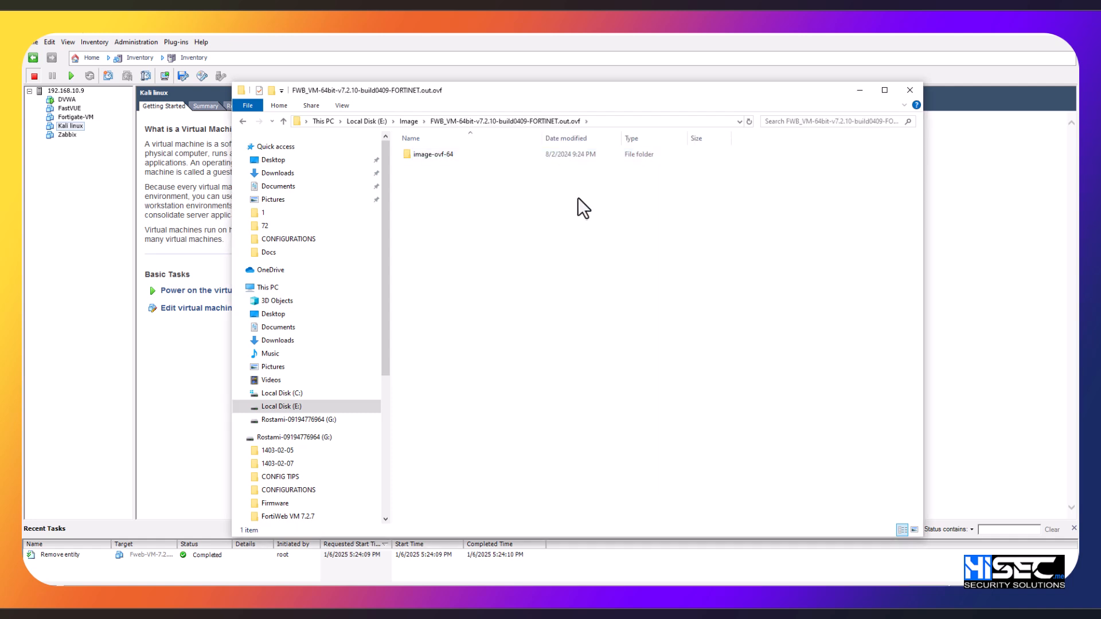
double_click(491, 155)
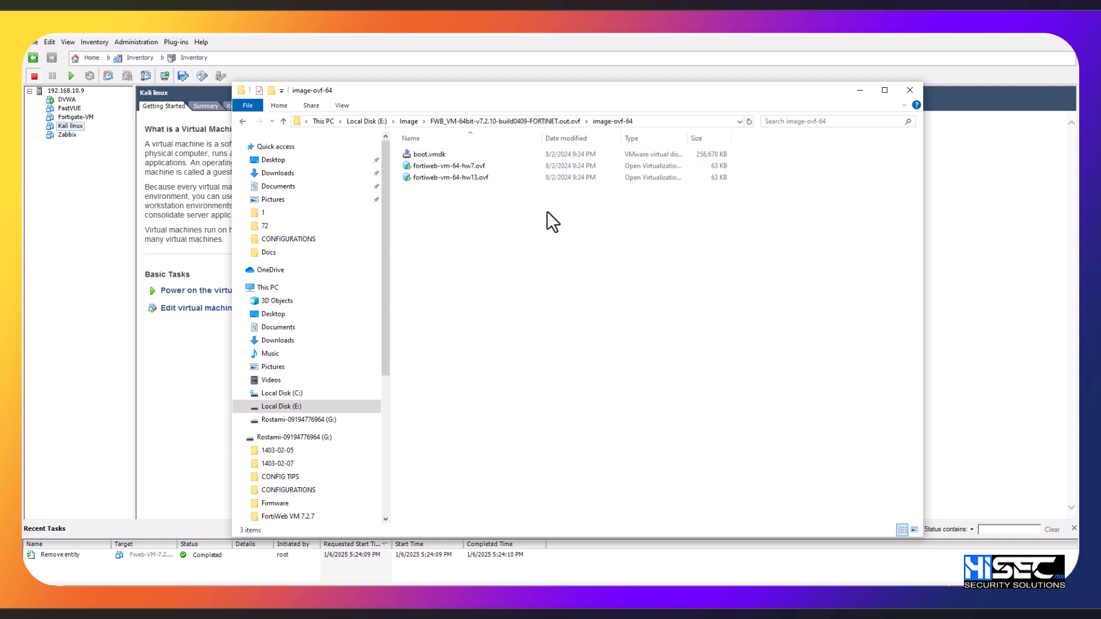
Step: Switch to the vSphere Client, start deploying an OVF template and browse for its source file
click(83, 223)
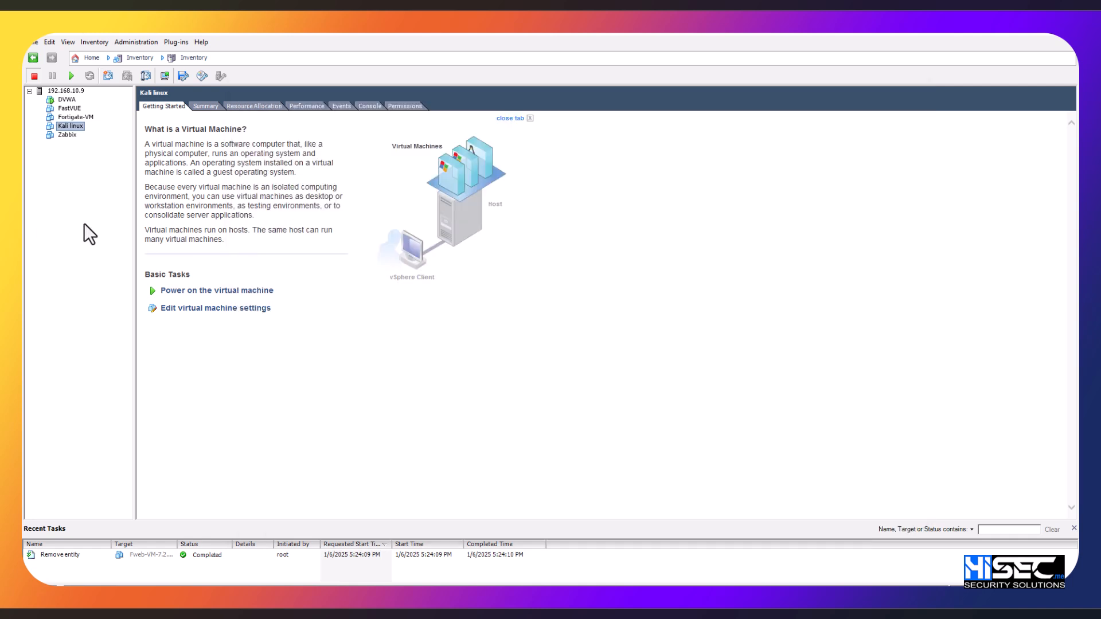
click(33, 40)
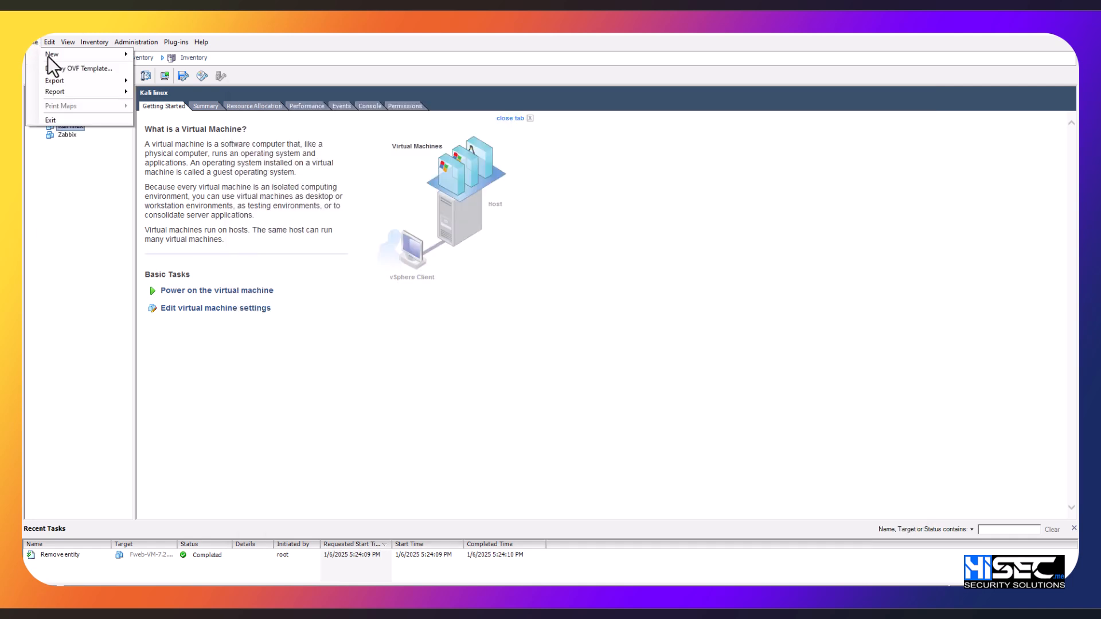
click(90, 67)
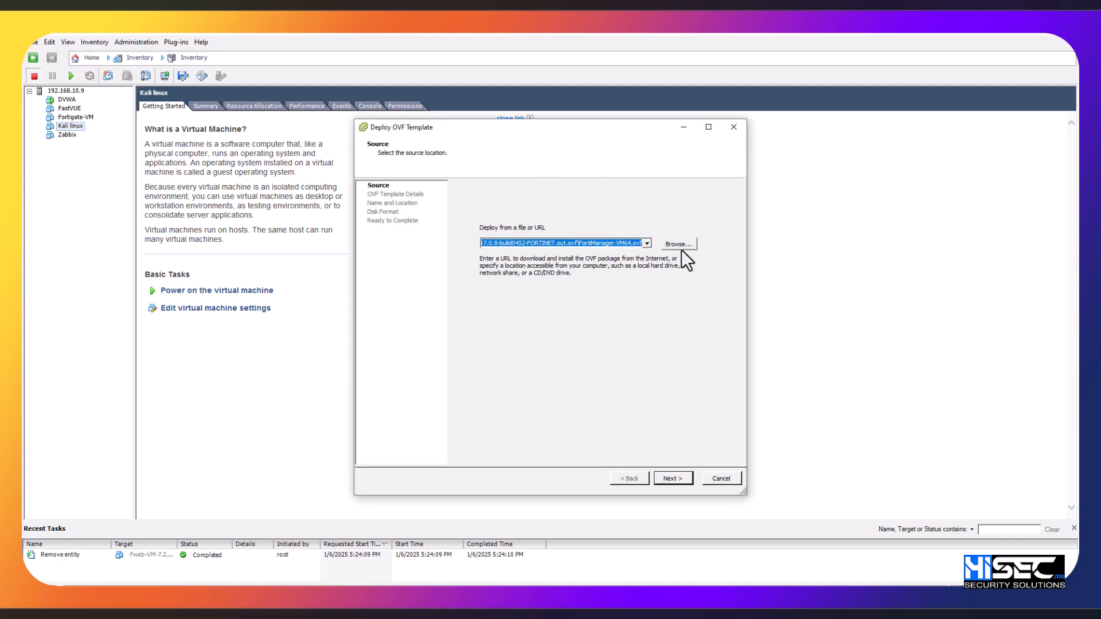
click(682, 247)
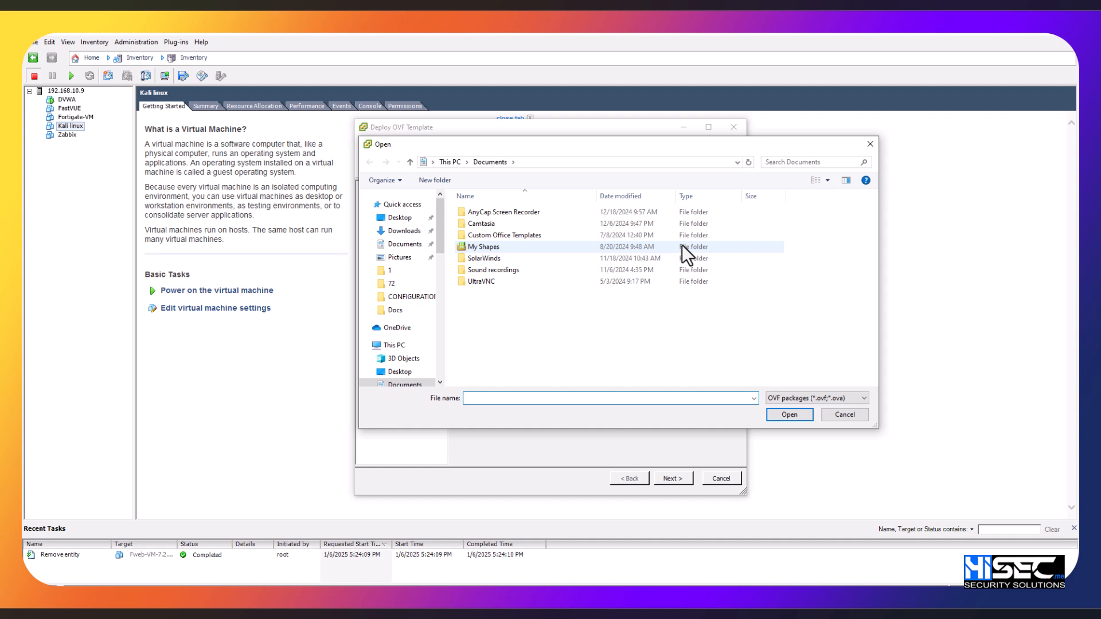
Step: Copy the path of the extracted image-ovf-64 folder from File Explorer and return to the file selection
key(alt+Tab)
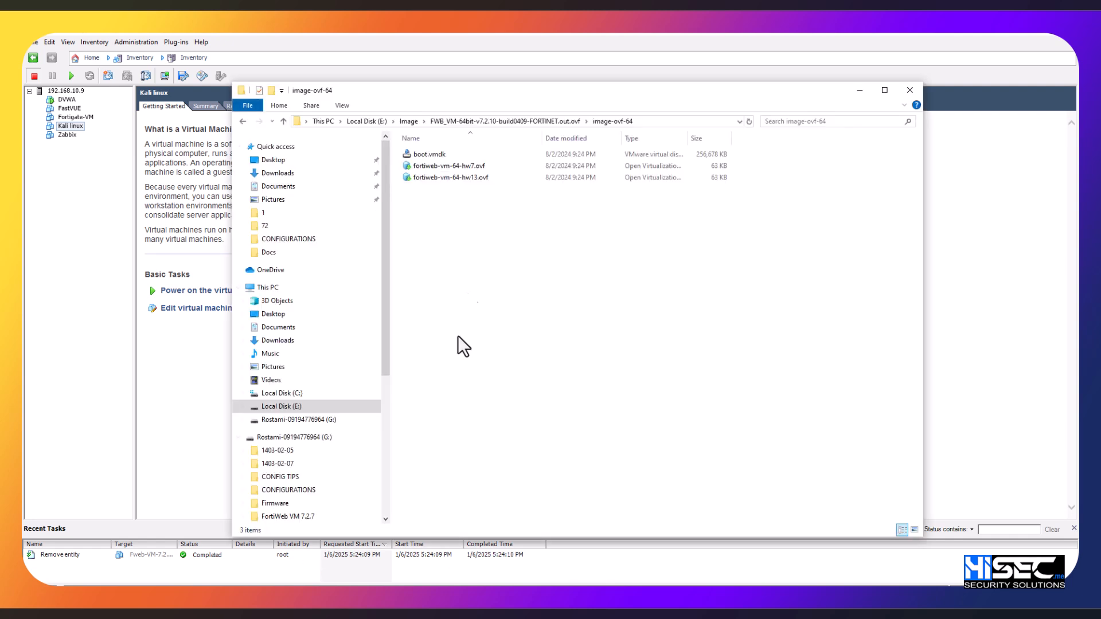
click(674, 123)
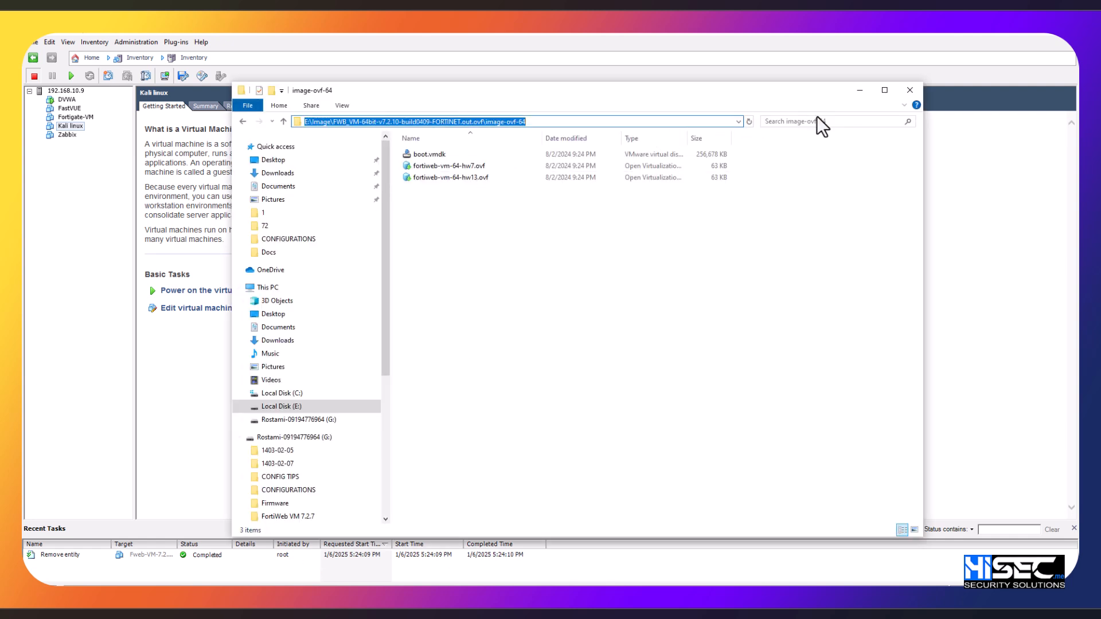
click(779, 256)
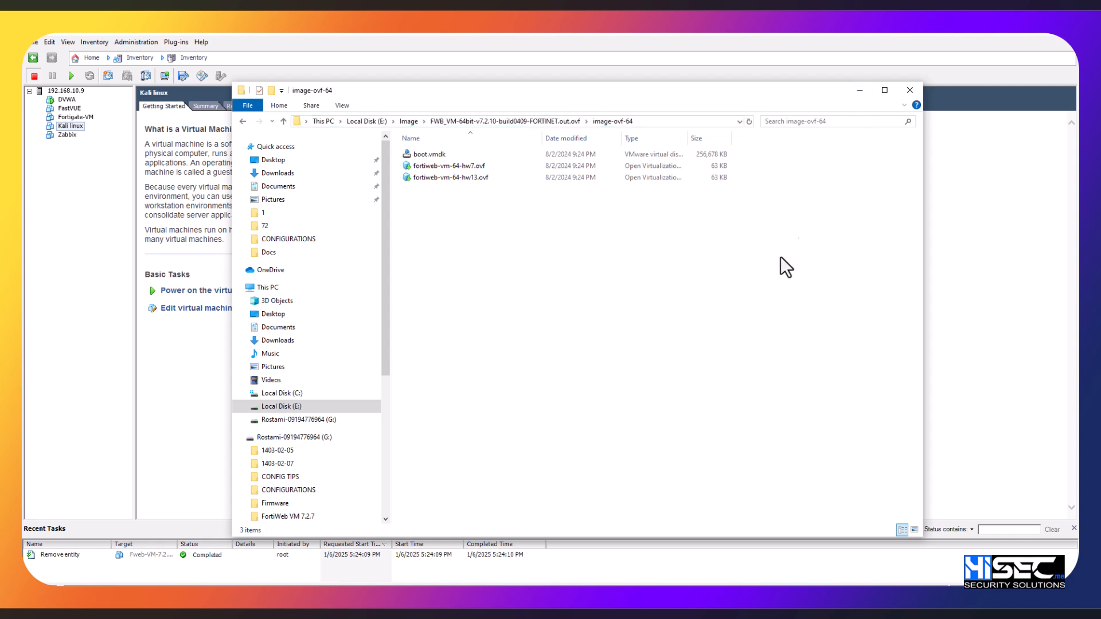
click(859, 90)
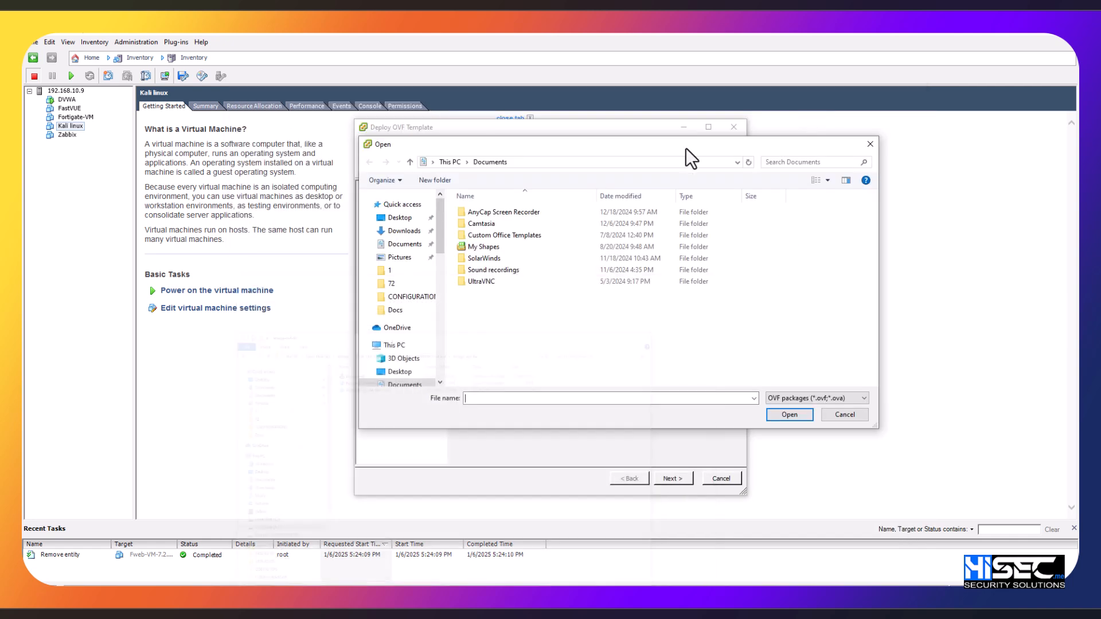
Step: Choose fortiweb-vm-64-hw7.ovf from the copied image-ovf-64 path as the deployment source and continue
click(539, 166)
key(ctrl+v)
key(Return)
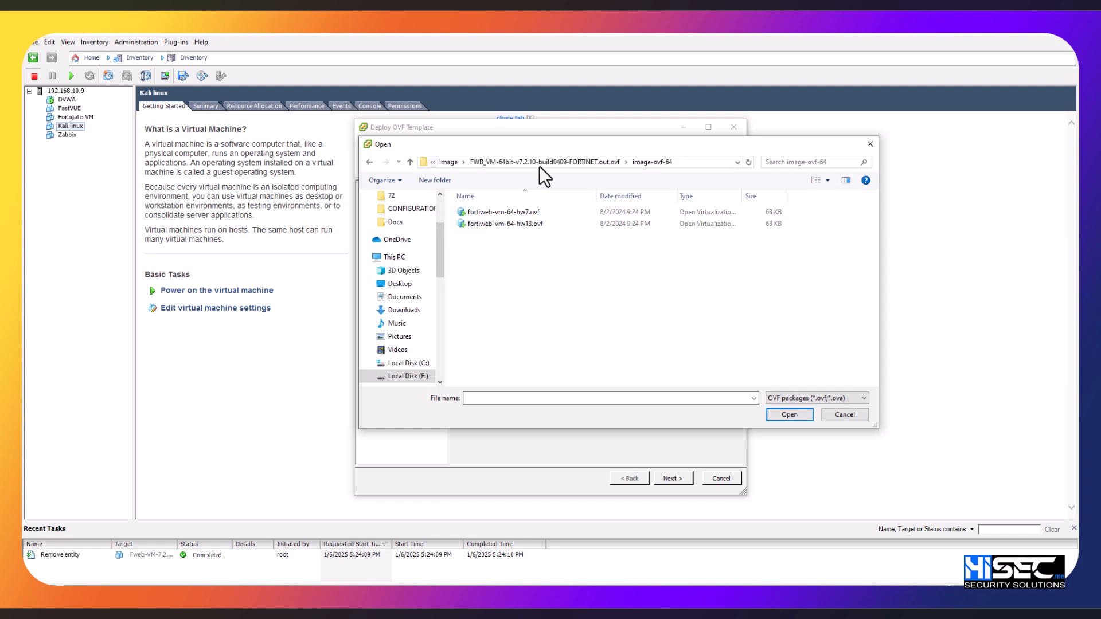
double_click(541, 213)
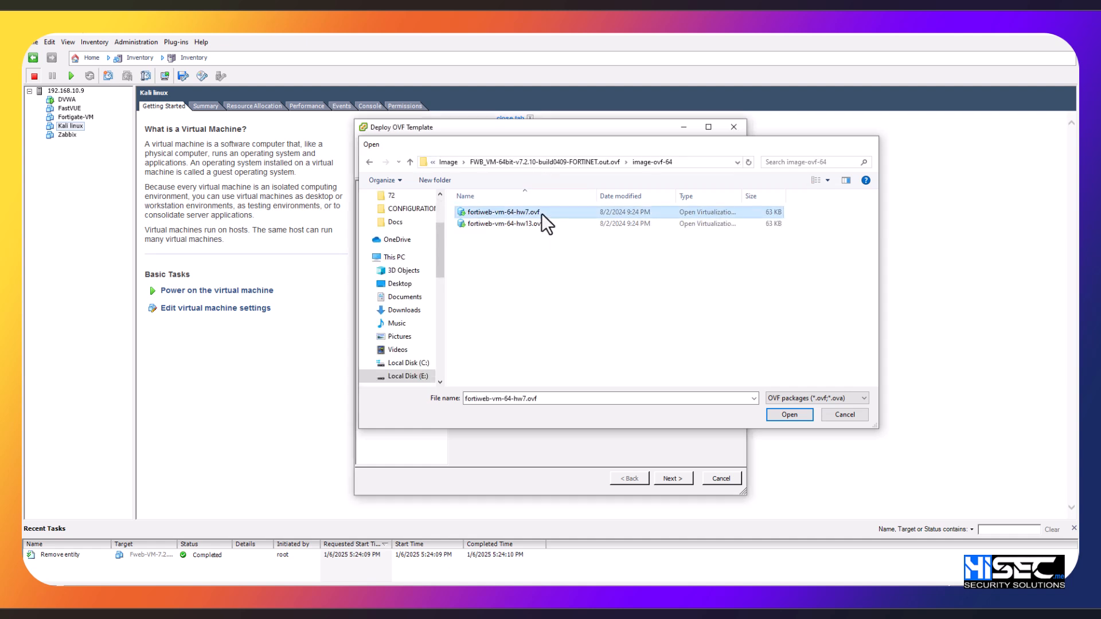
click(673, 479)
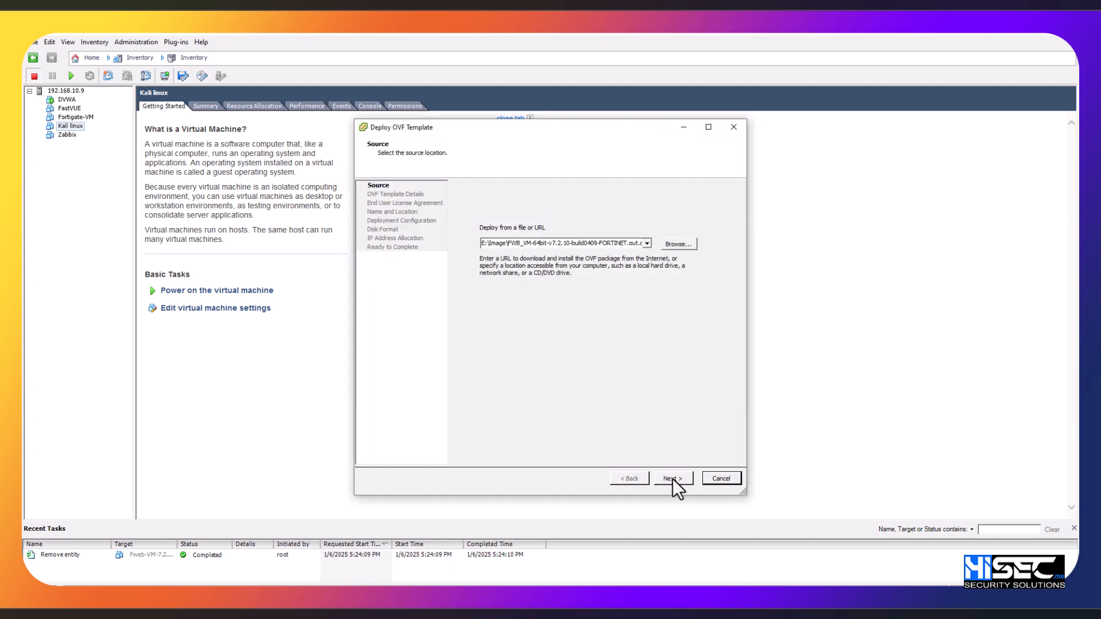
Step: Continue past the OVF template details and accept the Fortinet end user license agreement
click(672, 480)
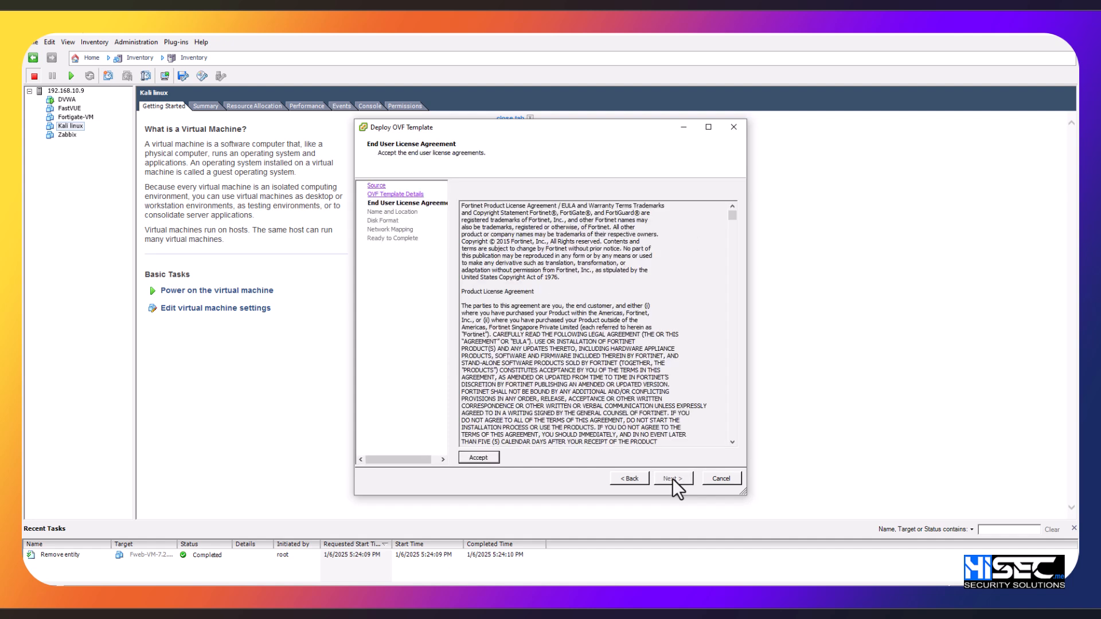
click(478, 457)
click(676, 482)
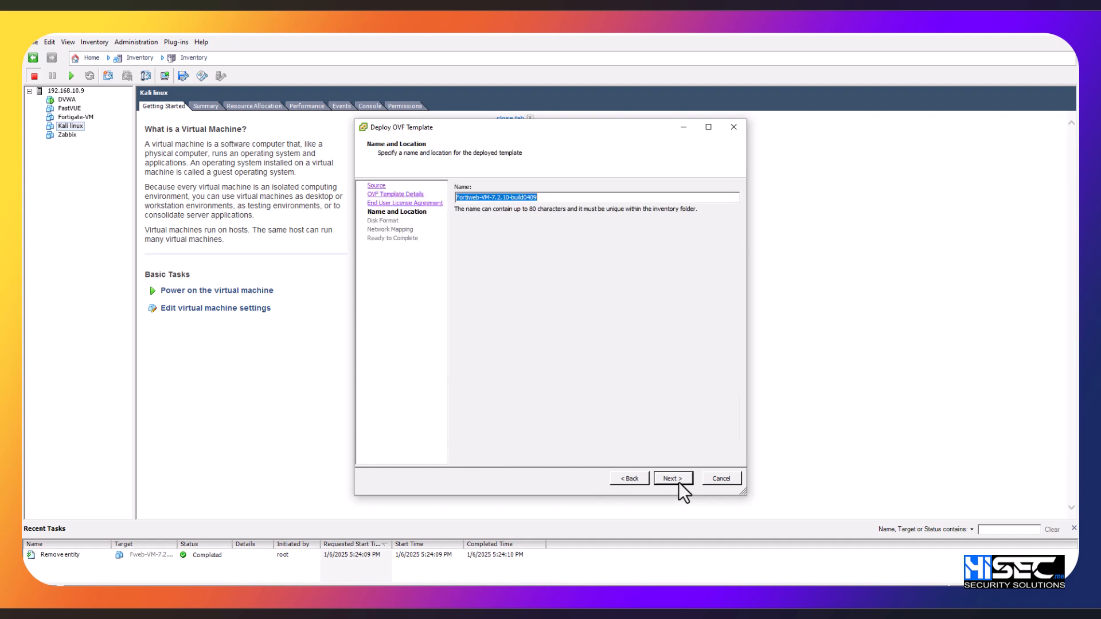
Step: Keep the name Fortiweb-VM-7.2.10-build0409 and choose Thin Provision as the disk format
click(552, 196)
click(673, 479)
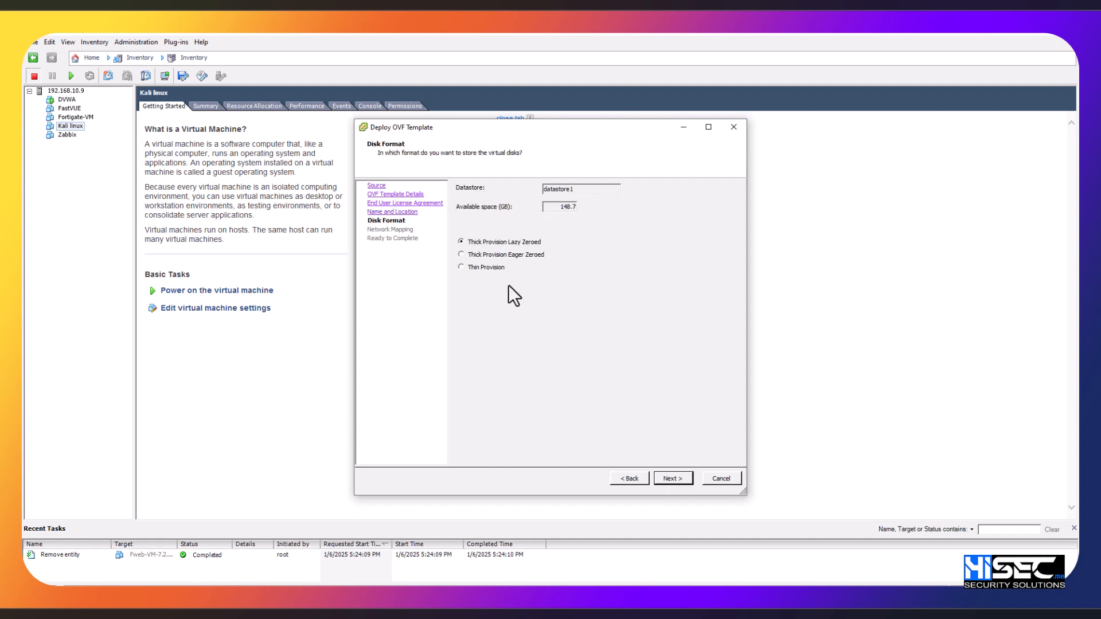
click(670, 477)
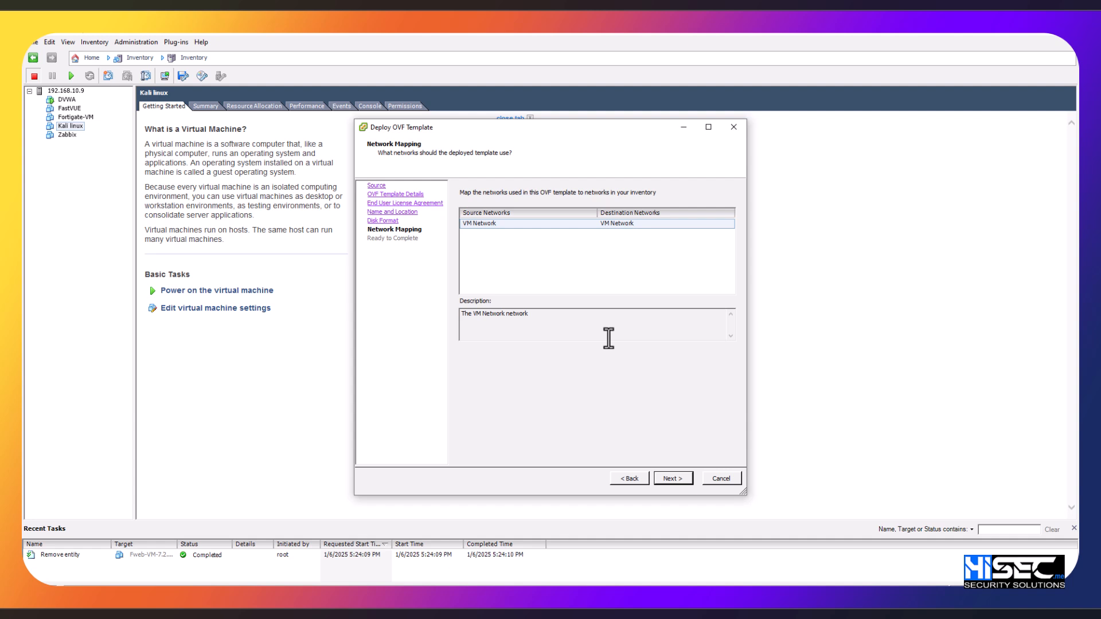
Step: Map VM Network to LAN_Network and finish the deployment with power on after deployment enabled
click(635, 223)
click(635, 223)
click(635, 232)
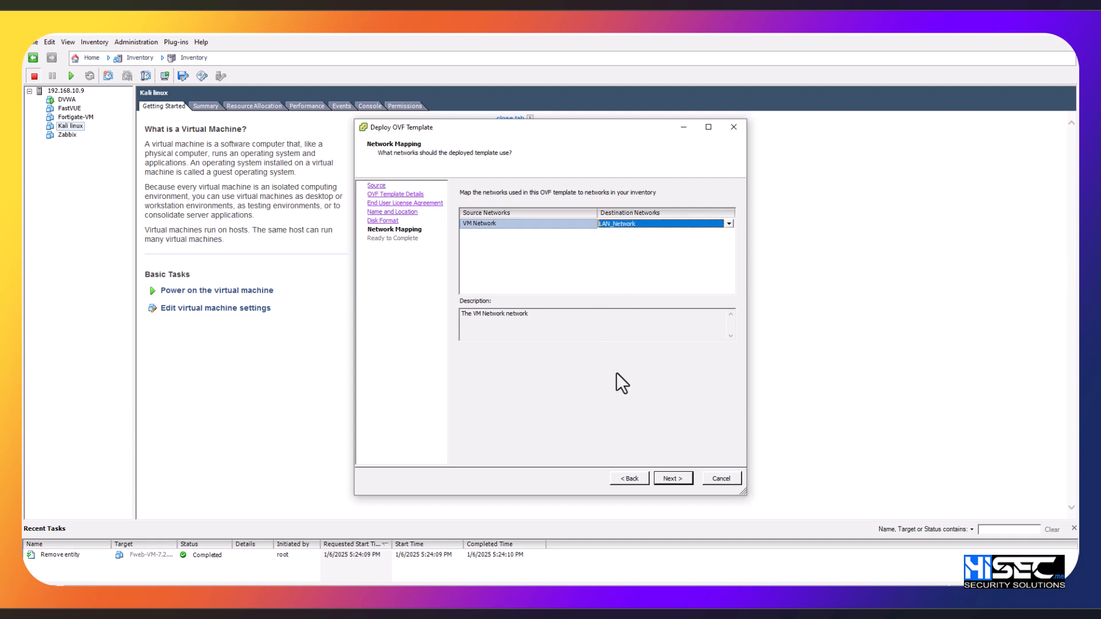
click(674, 479)
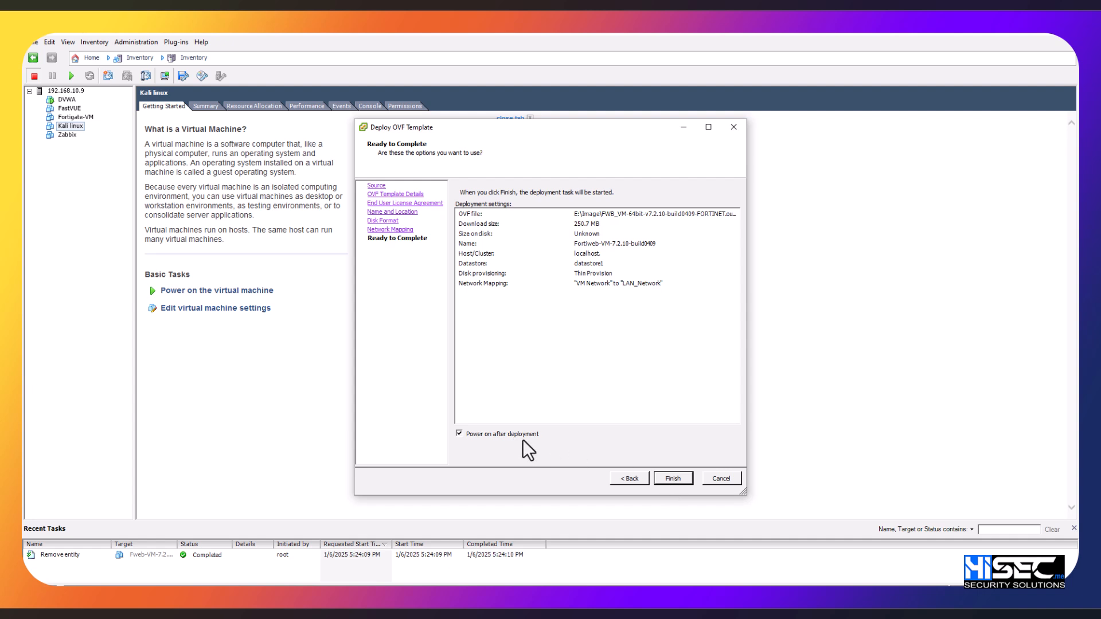
click(669, 480)
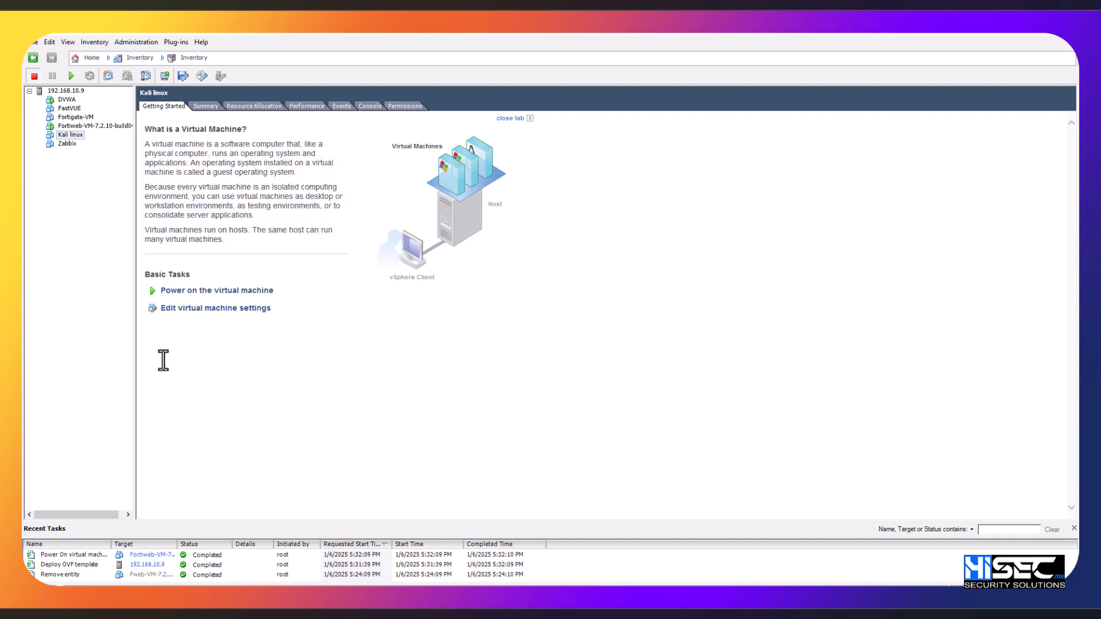
Step: Widen the inventory list and open the console of the Fortiweb-VM-7.2.10-build0409 virtual machine
drag(136, 366, 174, 369)
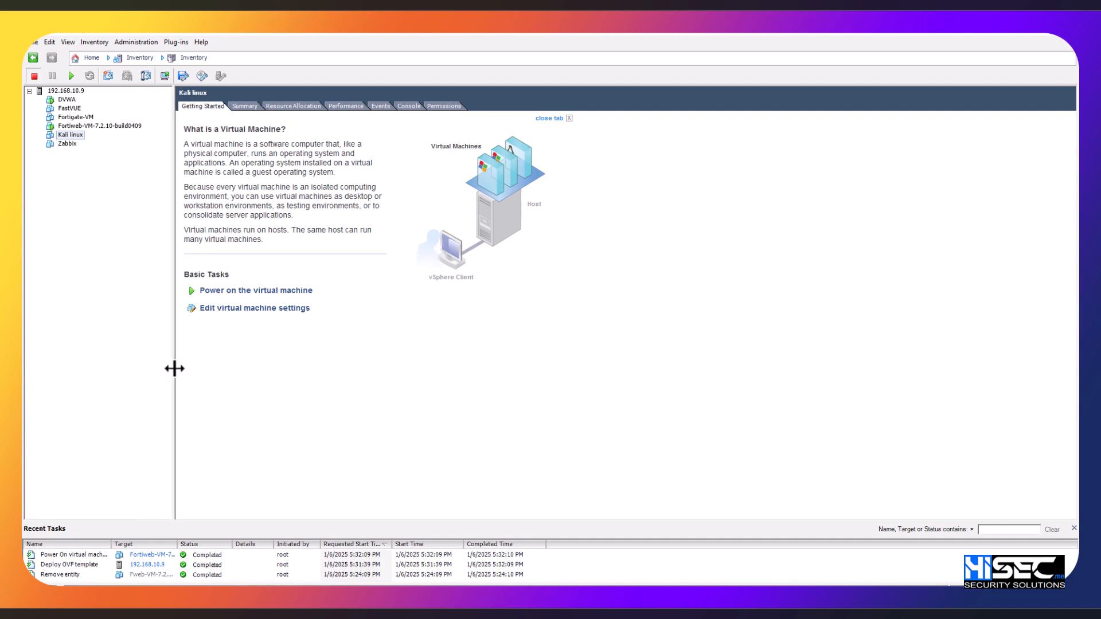
click(118, 128)
click(165, 78)
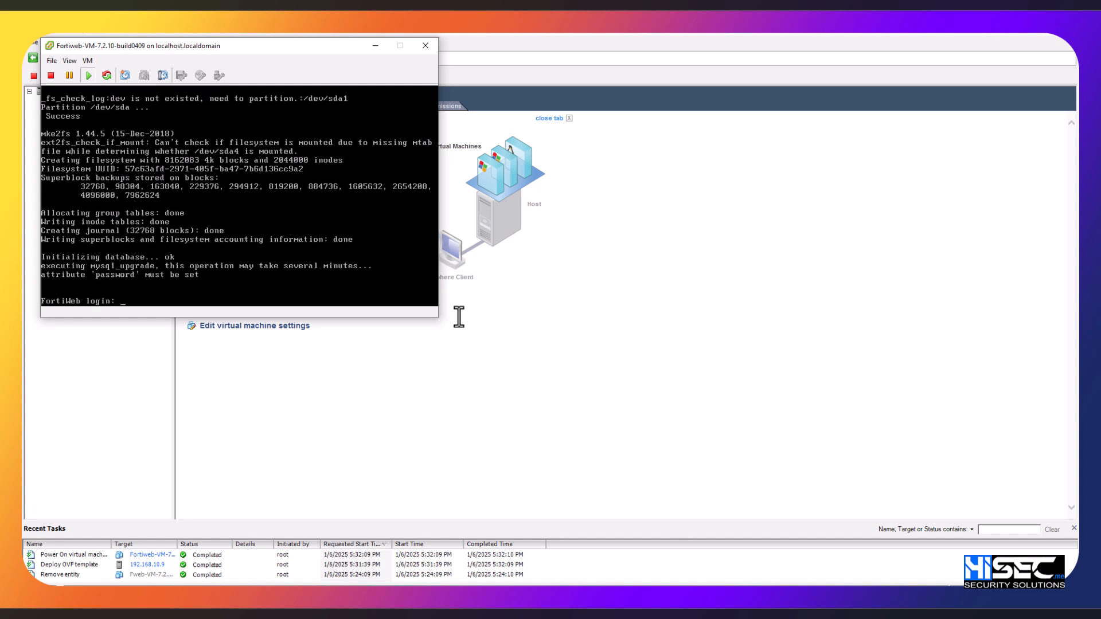
Step: Log in to FortiWeb as admin with an empty password, then enter and confirm a new account password
click(297, 285)
text(admin)
key(Return)
key(Return)
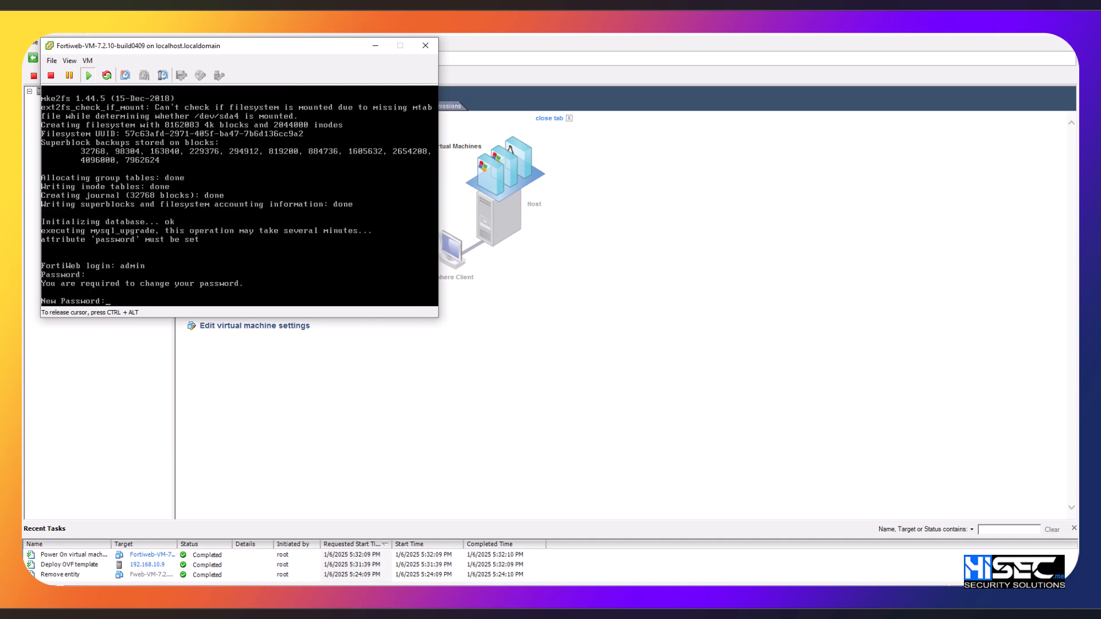
text(*****)
key(Return)
text(*****)
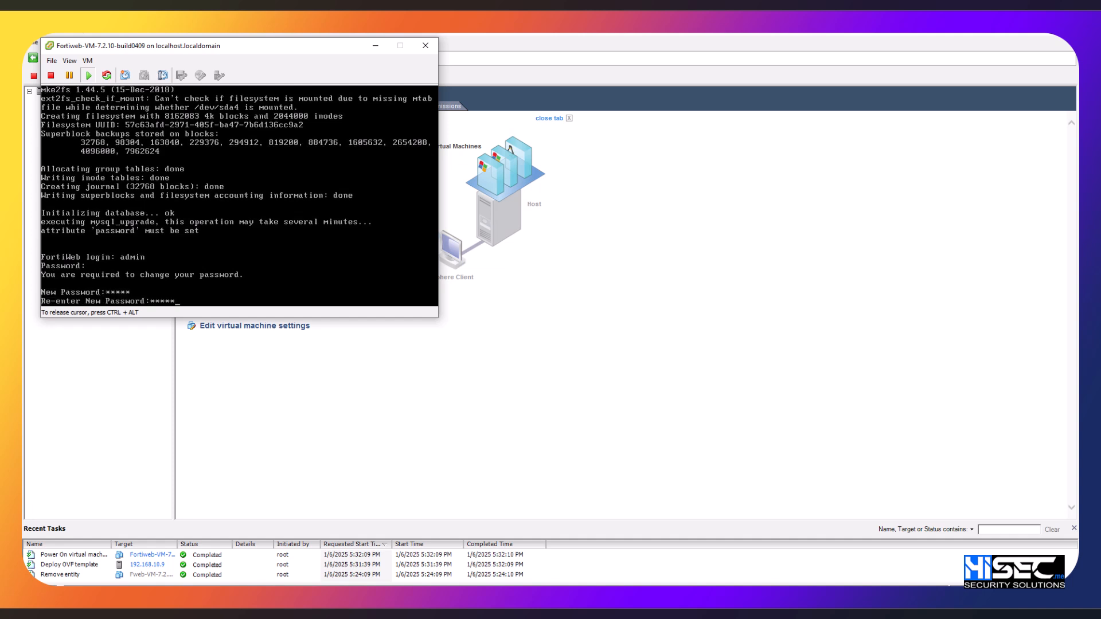
key(Return)
key(Return)
key(Return)
key(Return)
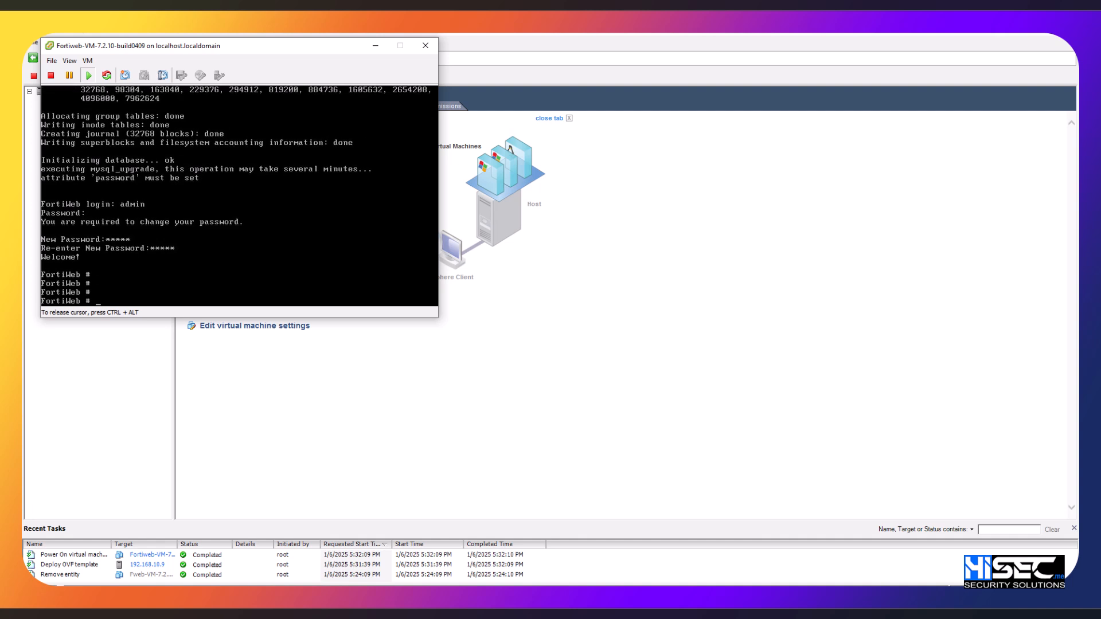
Step: Enter the FortiWeb system interface configuration and edit port1
text(config system interface)
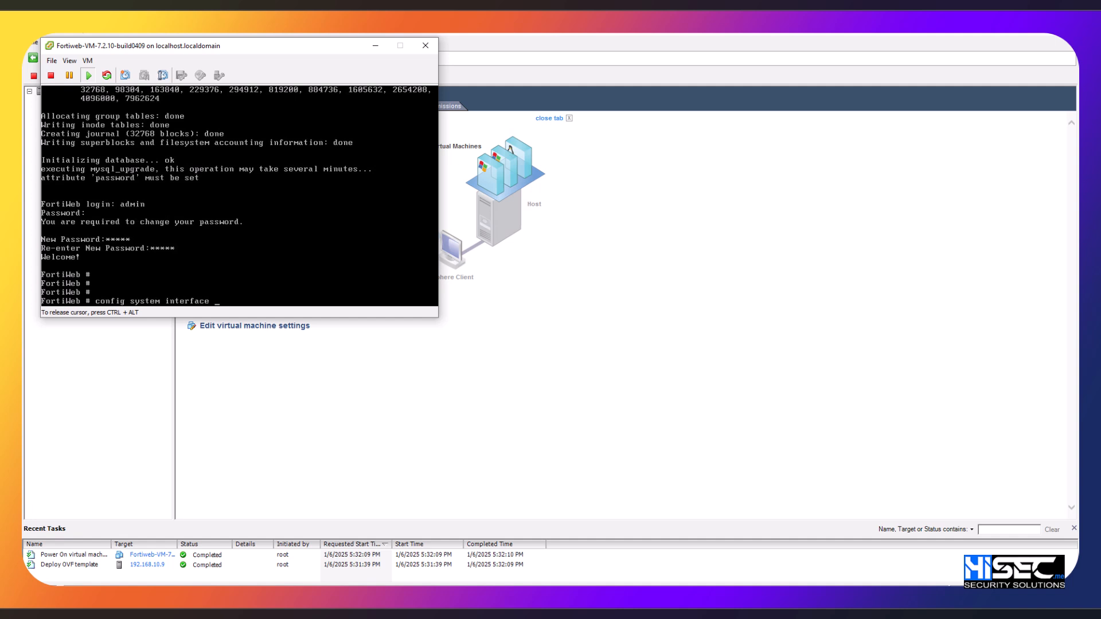
key(Return)
text(edit )
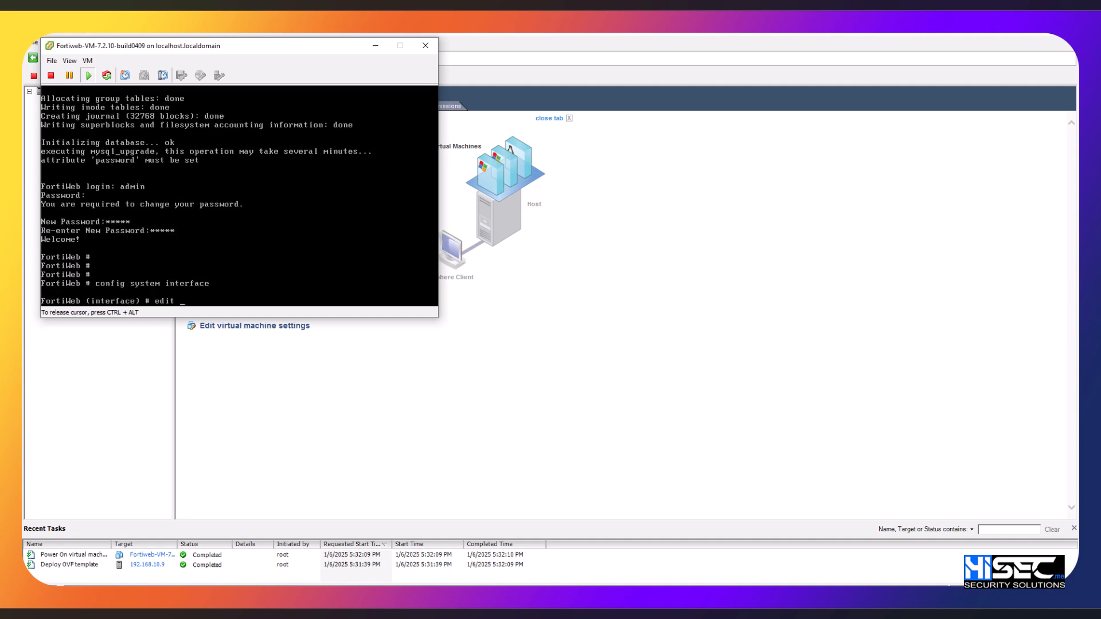
text(port1)
key(Return)
Step: Set port1 to static mode with the IP address 192.168.100.254/24
text(set mo)
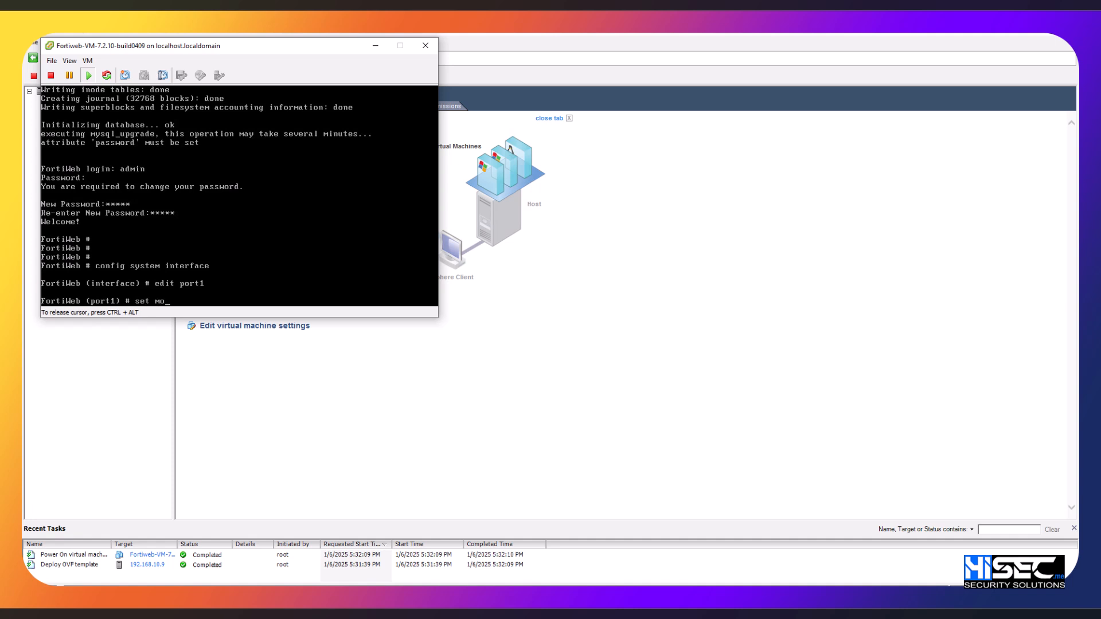
text(de static)
key(Return)
text(set ip ~)
key(BackSpace)
key(BackSpace)
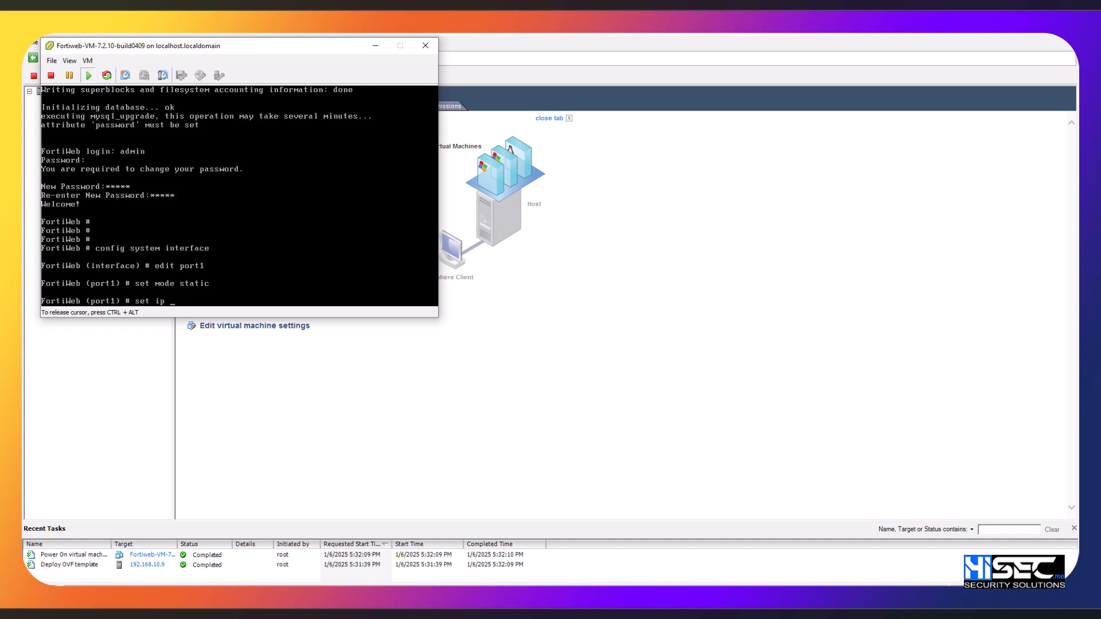
text(192.168.100.254/24)
key(Return)
Step: Allow ping, http and https access on port1 and end the interface configuration
text(set allowaccess ping  )
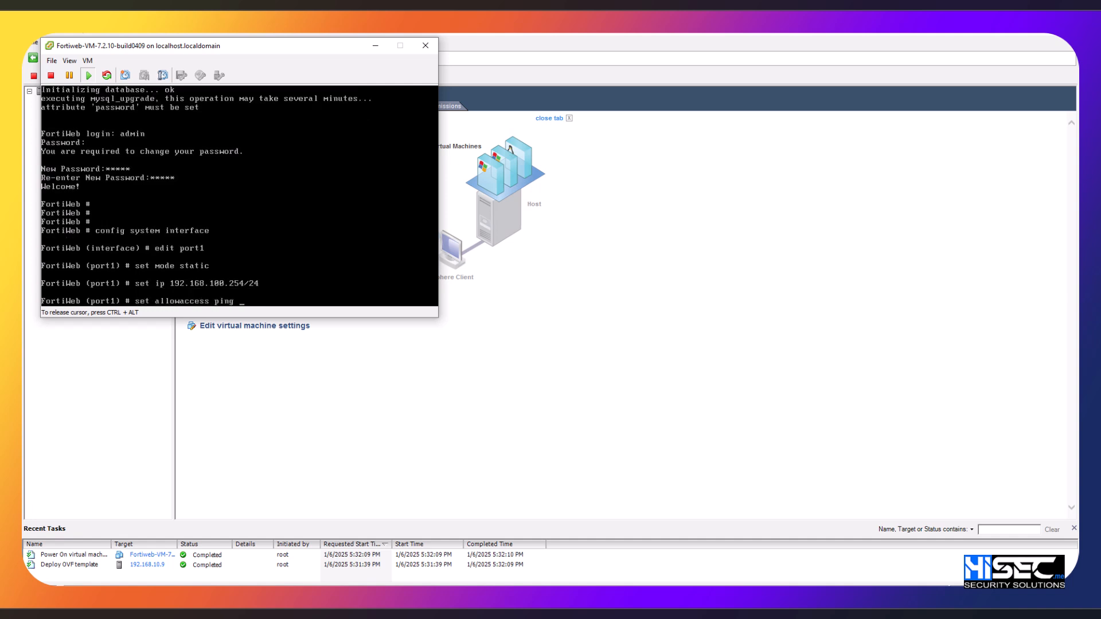
text(http https)
key(Return)
text(end)
key(Return)
key(Return)
key(Return)
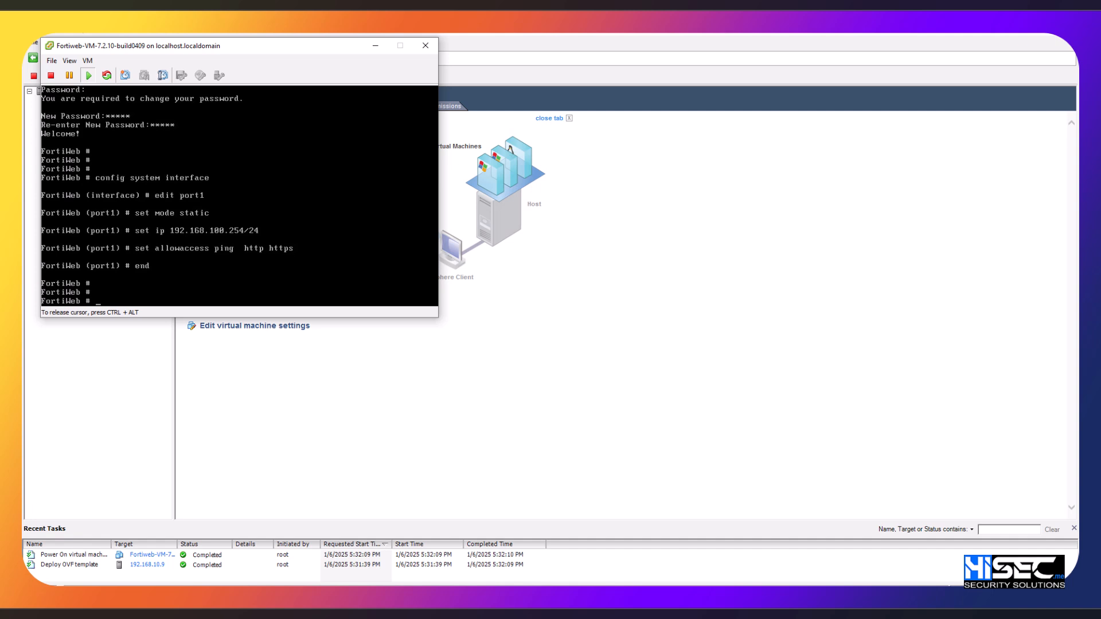
Step: Release the FortiWeb console and open the console of the DVWA virtual machine
key(ctrl+alt)
click(66, 100)
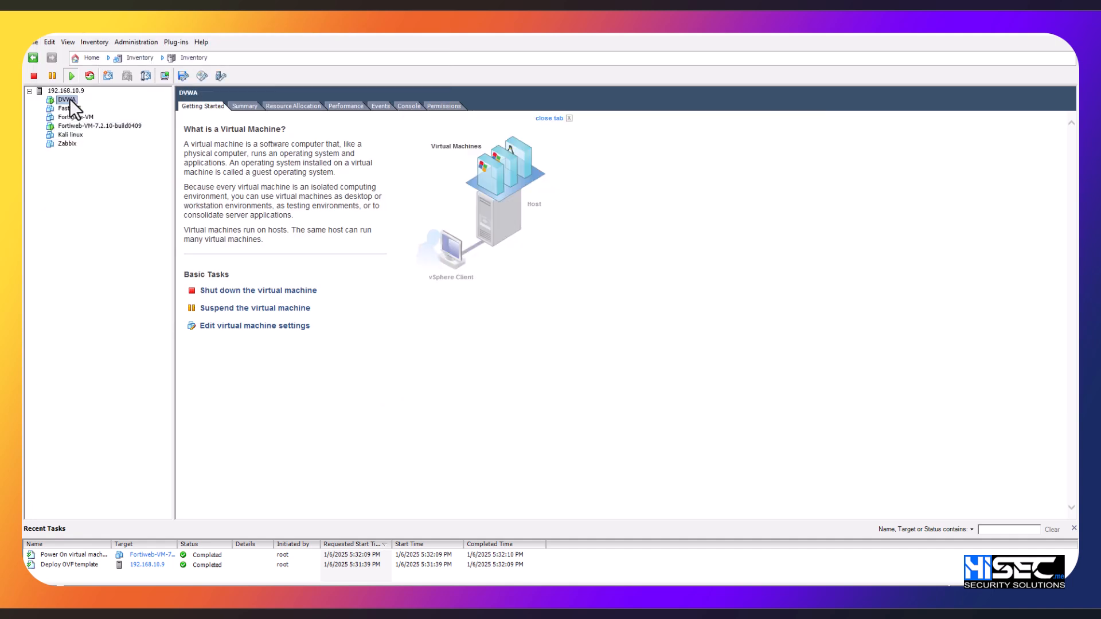
double_click(70, 98)
click(539, 346)
Step: Open the Internet Protocol Version 4 properties of the DVWA machine's Ethernet0 adapter through ncpa.cpl
key(super+r)
text(ncpa.cpl)
key(Return)
double_click(466, 245)
click(524, 435)
click(610, 358)
double_click(610, 359)
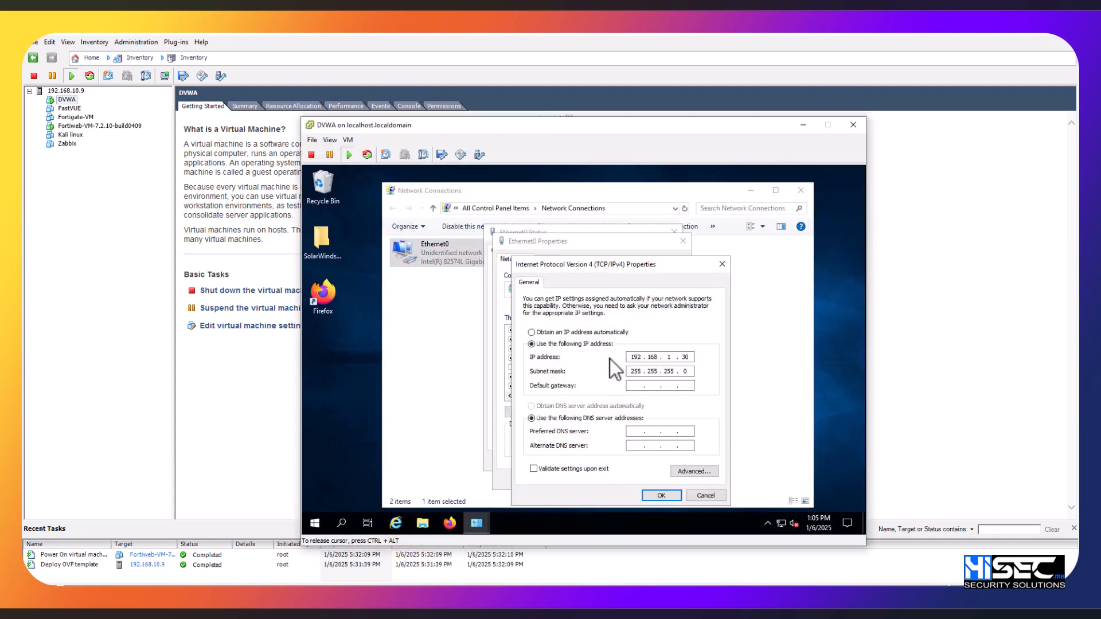
Step: Check the Ethernet0 adapter's IPv4 address, cancel its properties without changes and dismiss the network windows
double_click(680, 358)
click(700, 493)
click(636, 478)
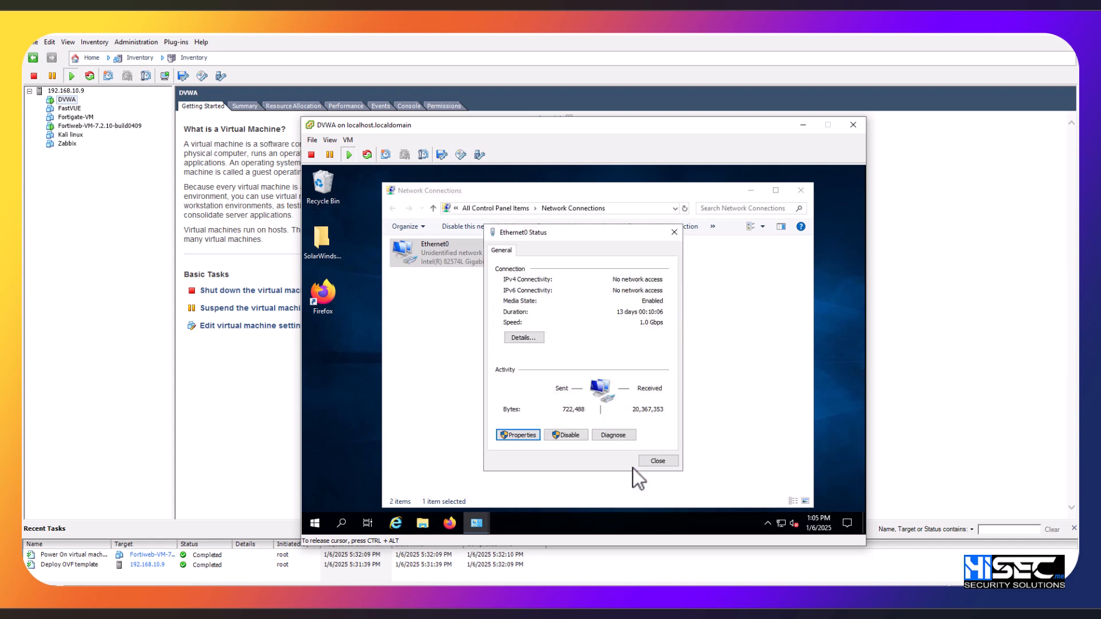
click(657, 460)
click(744, 190)
Step: Ping 192.168.100.254 from a command prompt on the DVWA machine and minimize the prompt
key(super+r)
text(cmd)
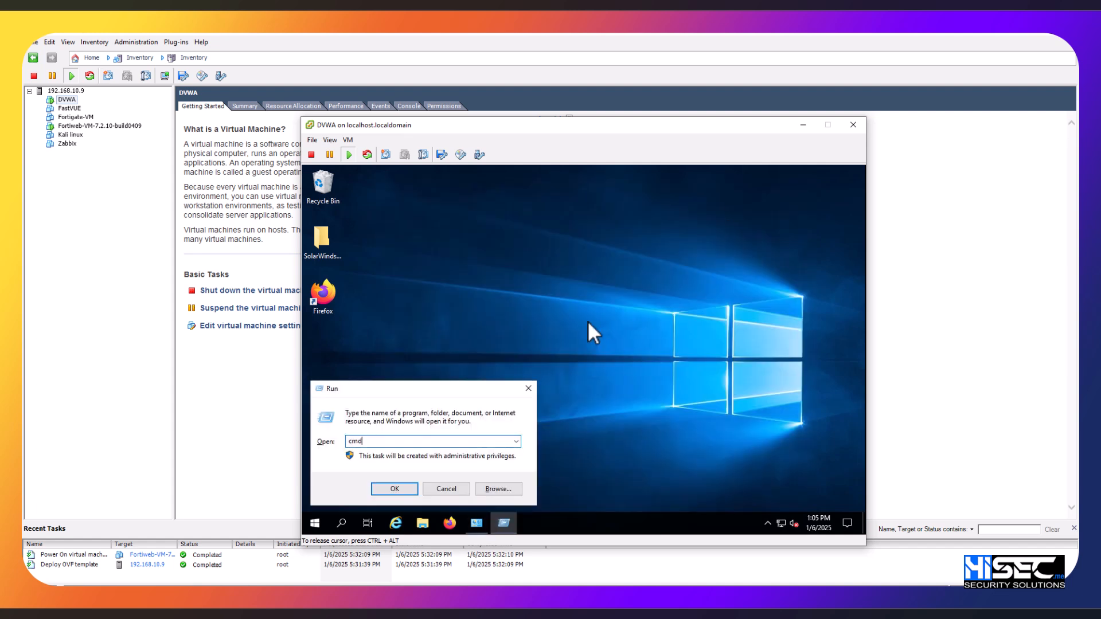
key(Return)
text(ping 192.168.100.254)
key(Return)
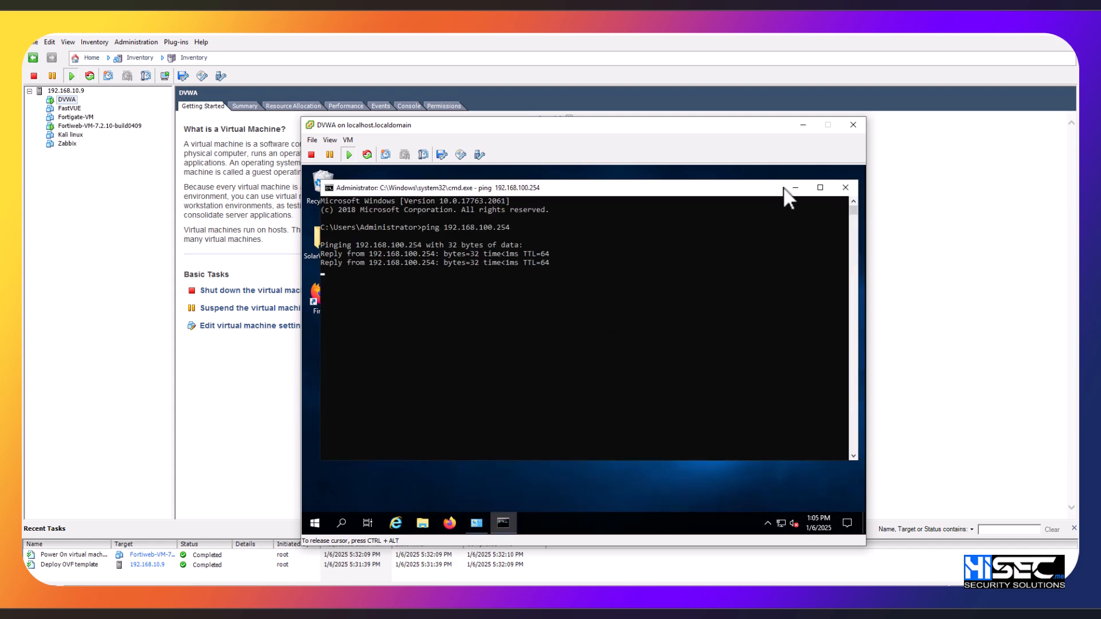
click(794, 188)
Step: Open 192.168.100.254 in Firefox and accept the certificate risk to reach the FortiWeb login page
click(450, 522)
text(1)
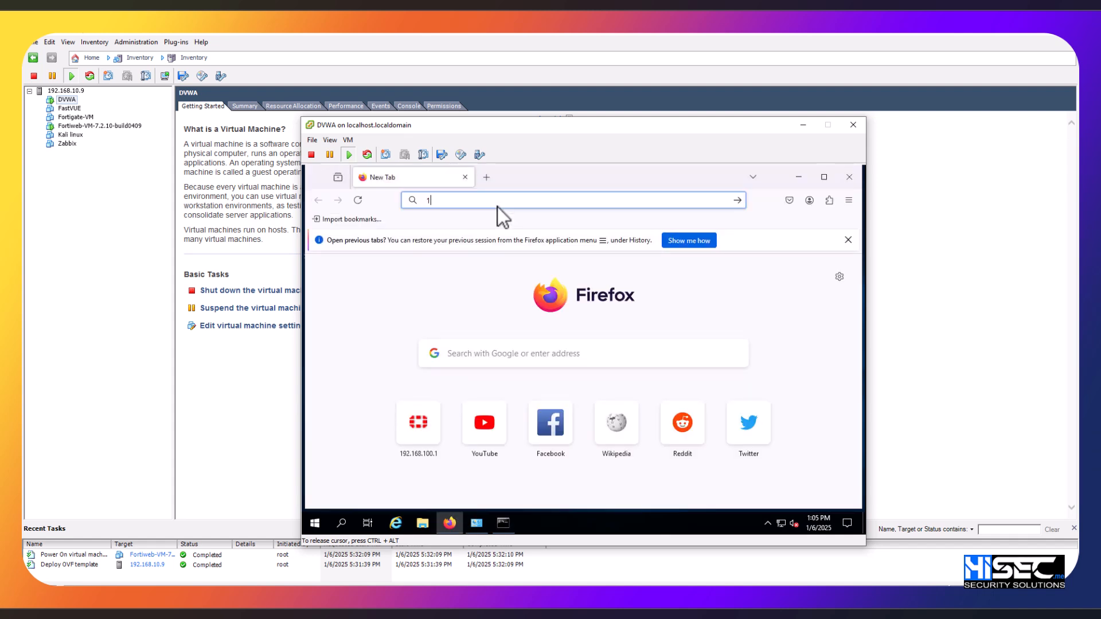
text(92.168.100.254)
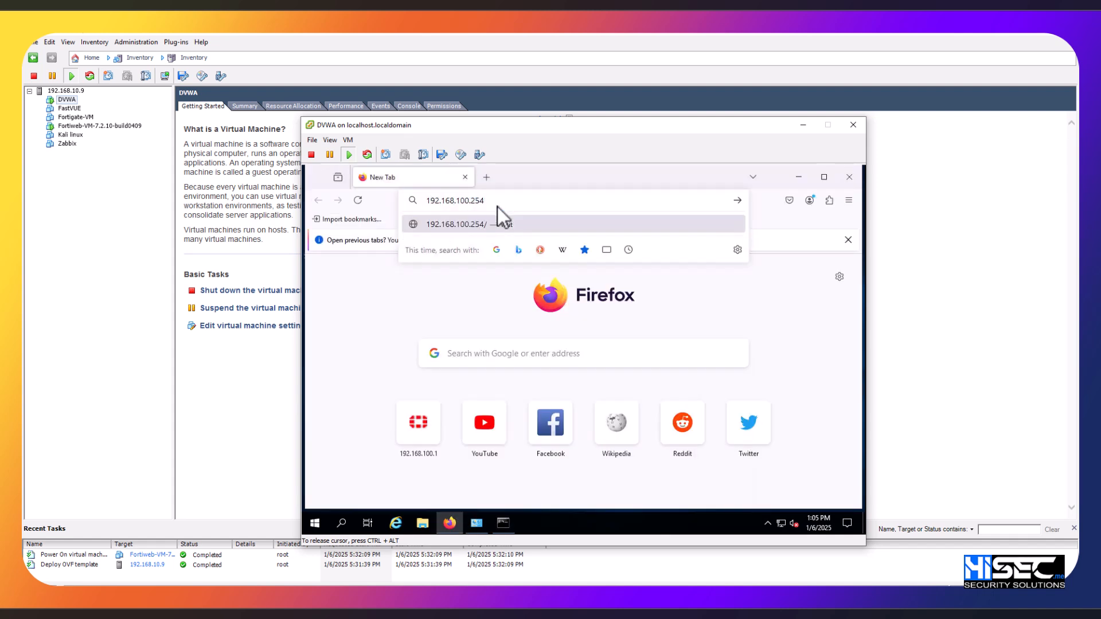
key(Return)
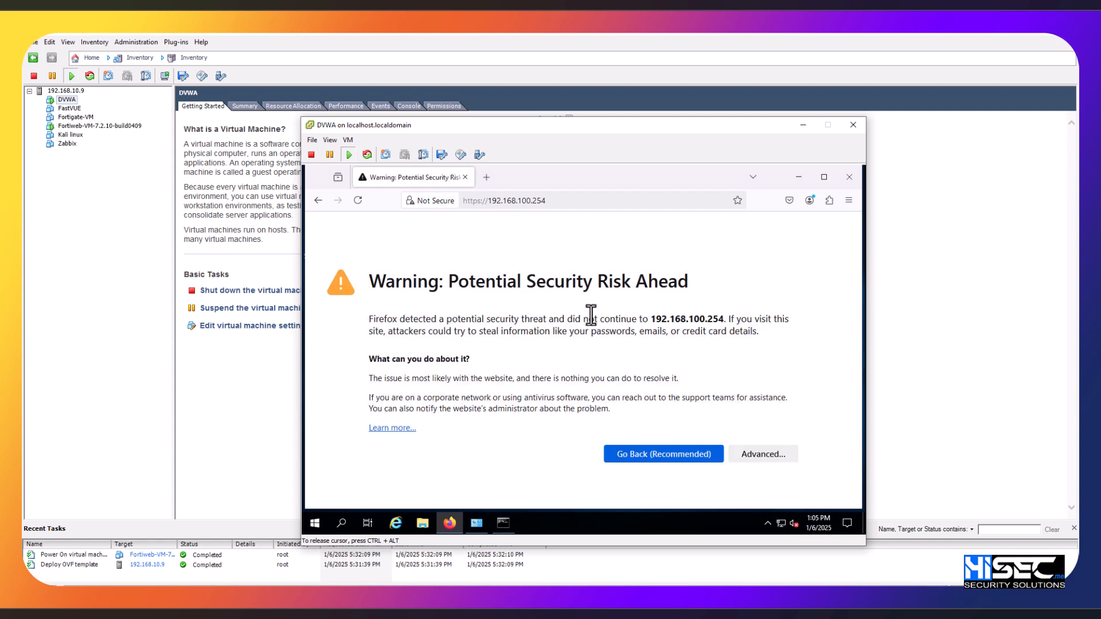
click(768, 453)
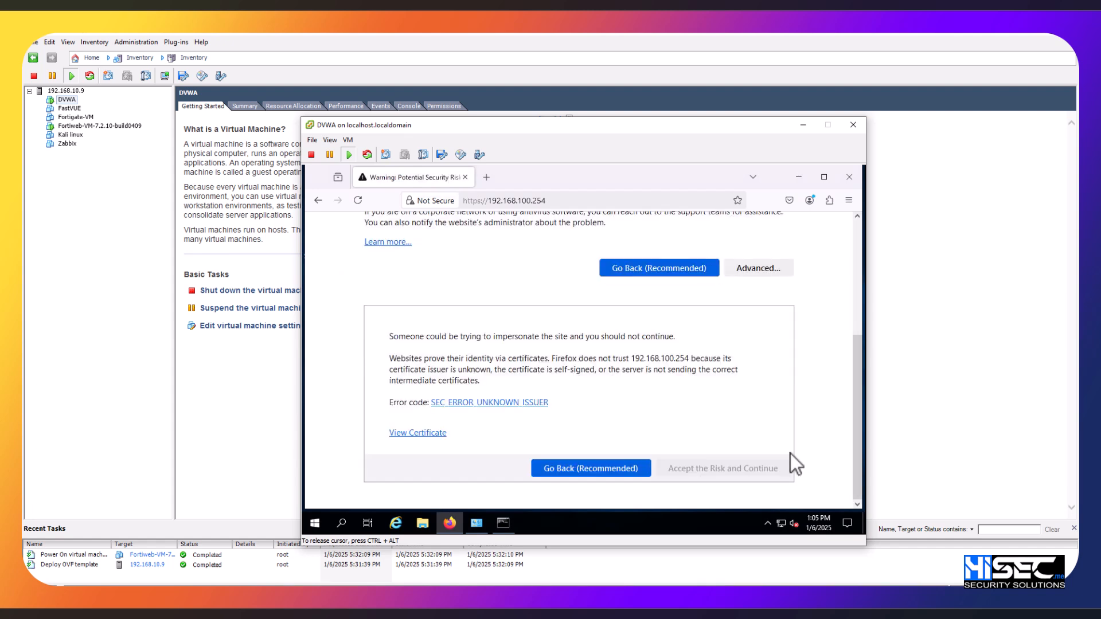
click(770, 465)
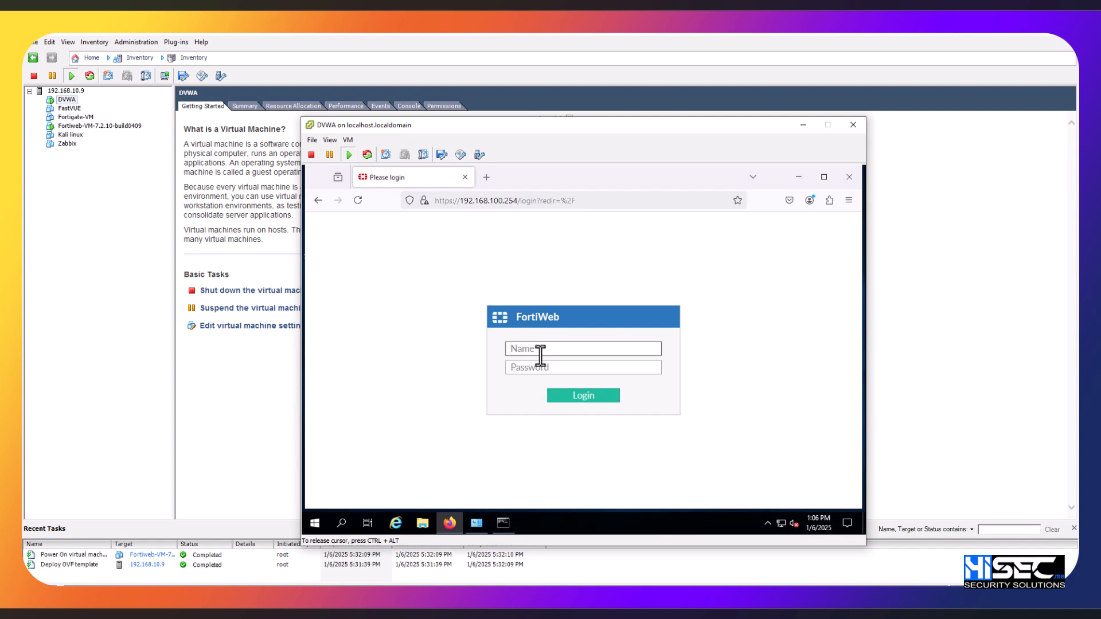
Step: Log in to FortiWeb as admin with the account password and decline saving the password in Firefox
text(admin)
key(Tab)
text(*****)
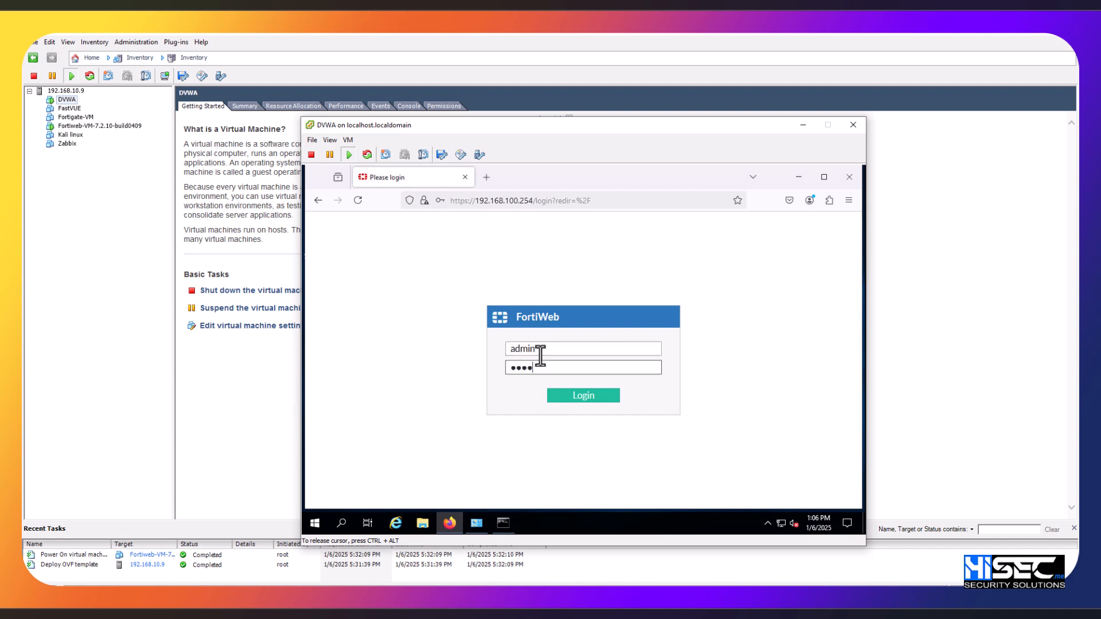
key(Return)
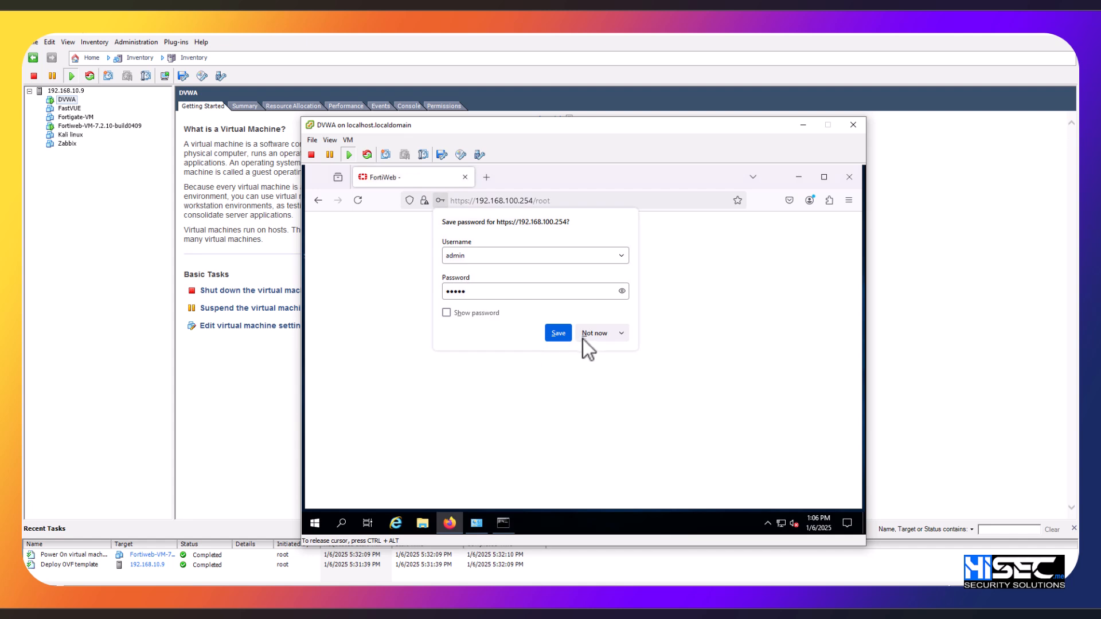
click(591, 335)
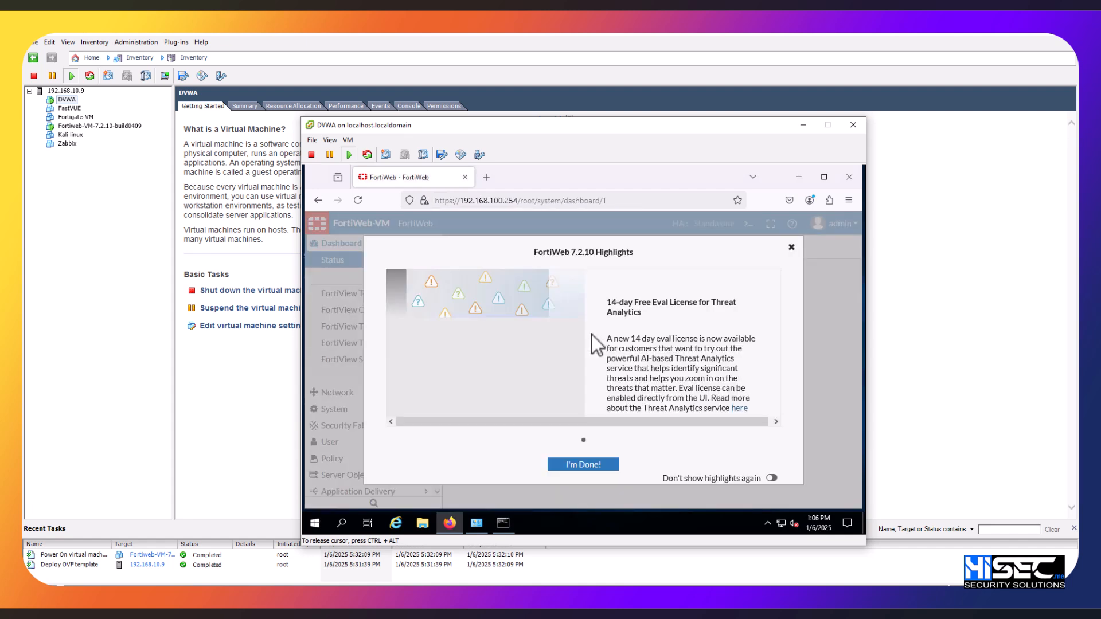
Step: Stop the FortiWeb 7.2.10 highlights from showing again, close them and look over the Status dashboard
click(771, 478)
click(603, 468)
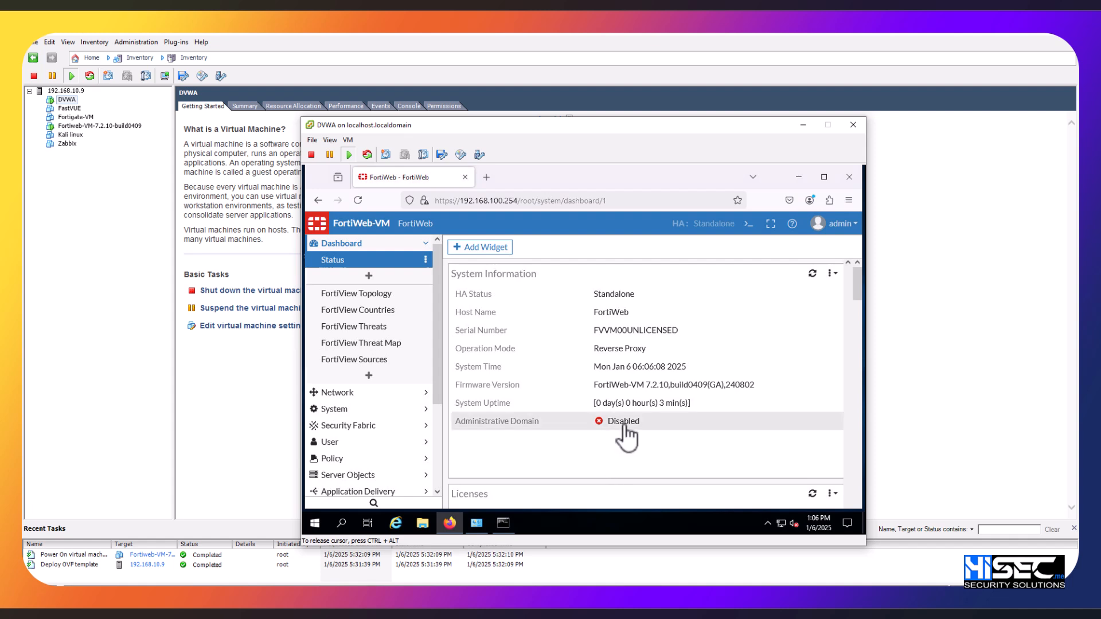
scroll(625, 436, down, 3)
scroll(625, 436, up, 3)
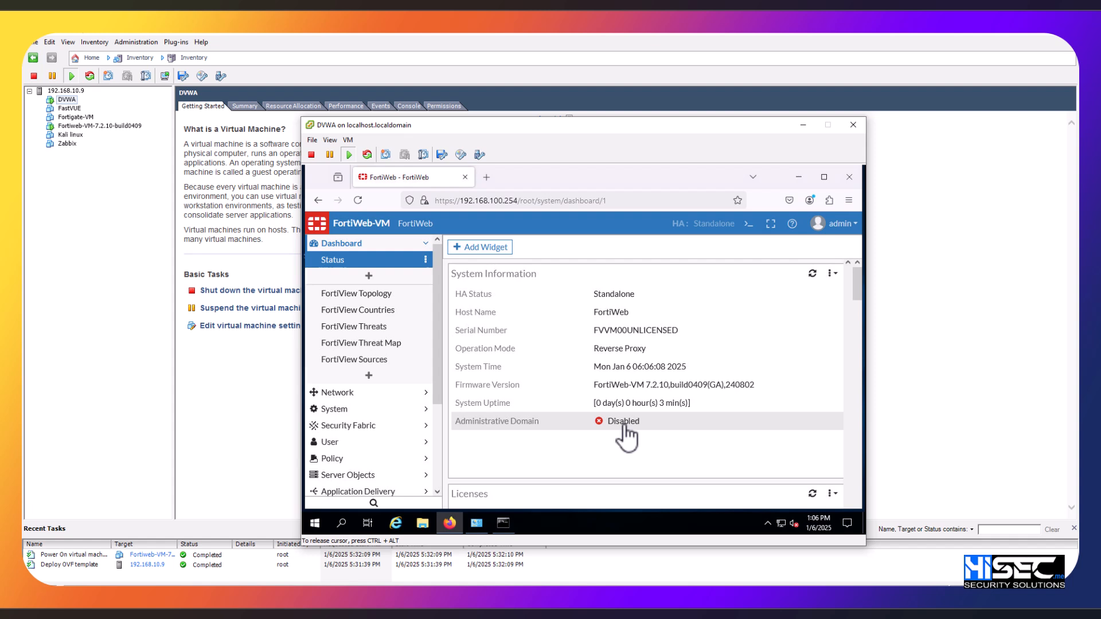